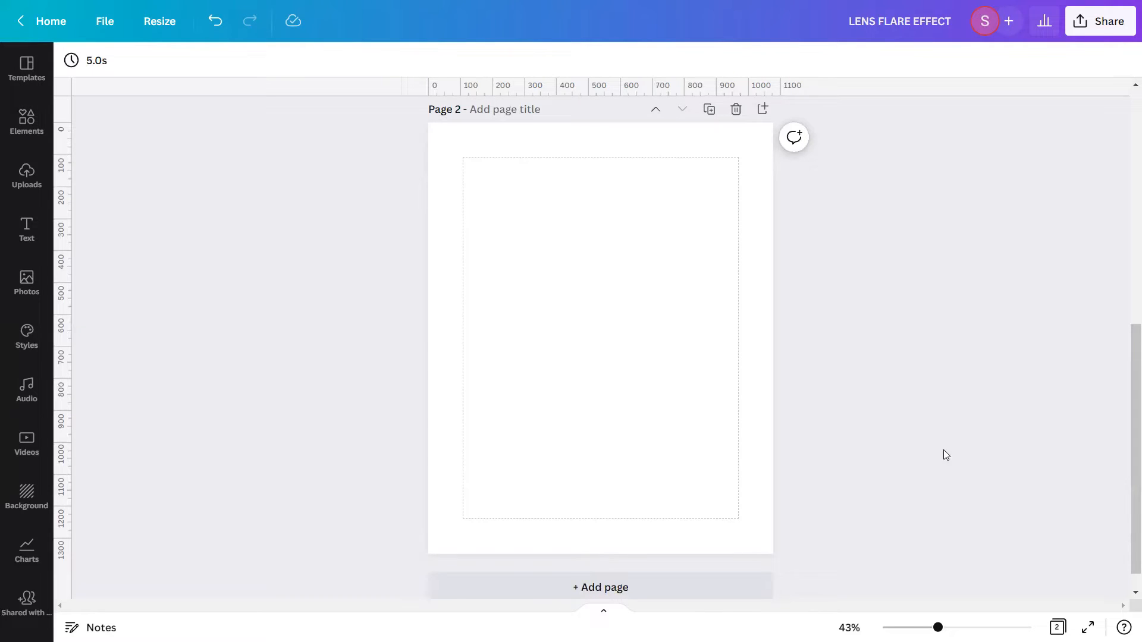
Step: Add a blank third page at the end of the design
click(622, 600)
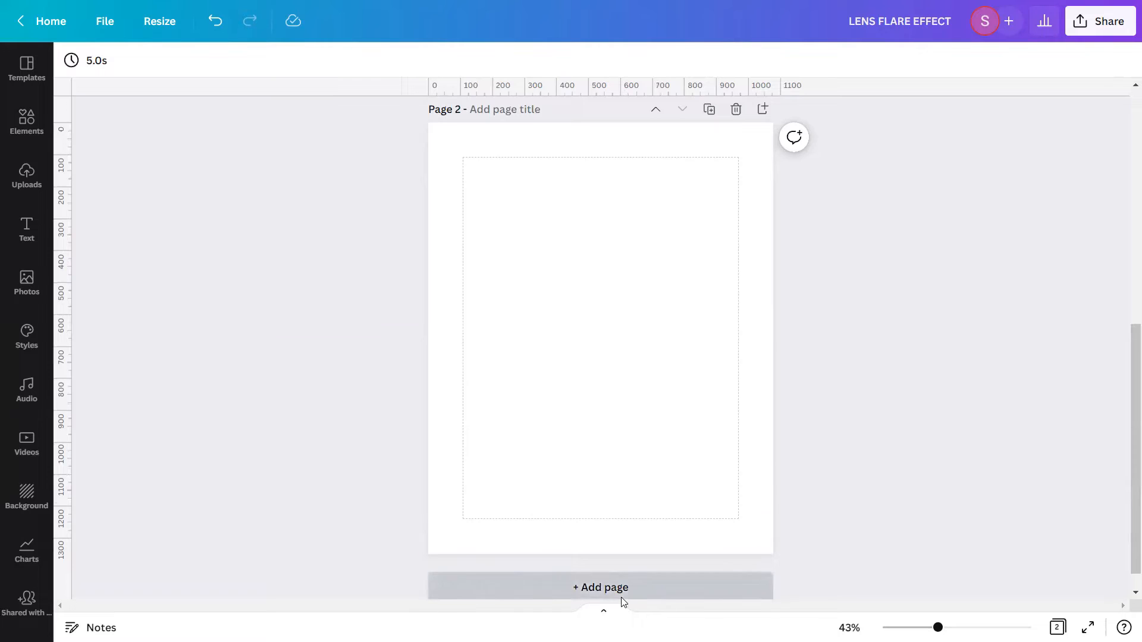
scroll(629, 590, up, 9)
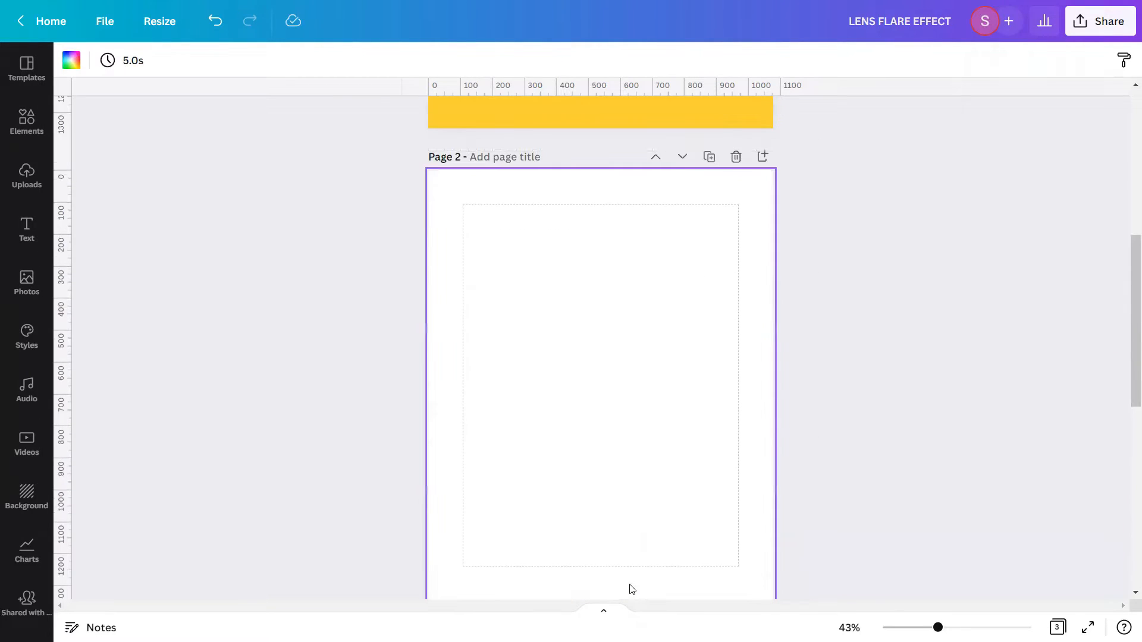
scroll(631, 587, down, 2)
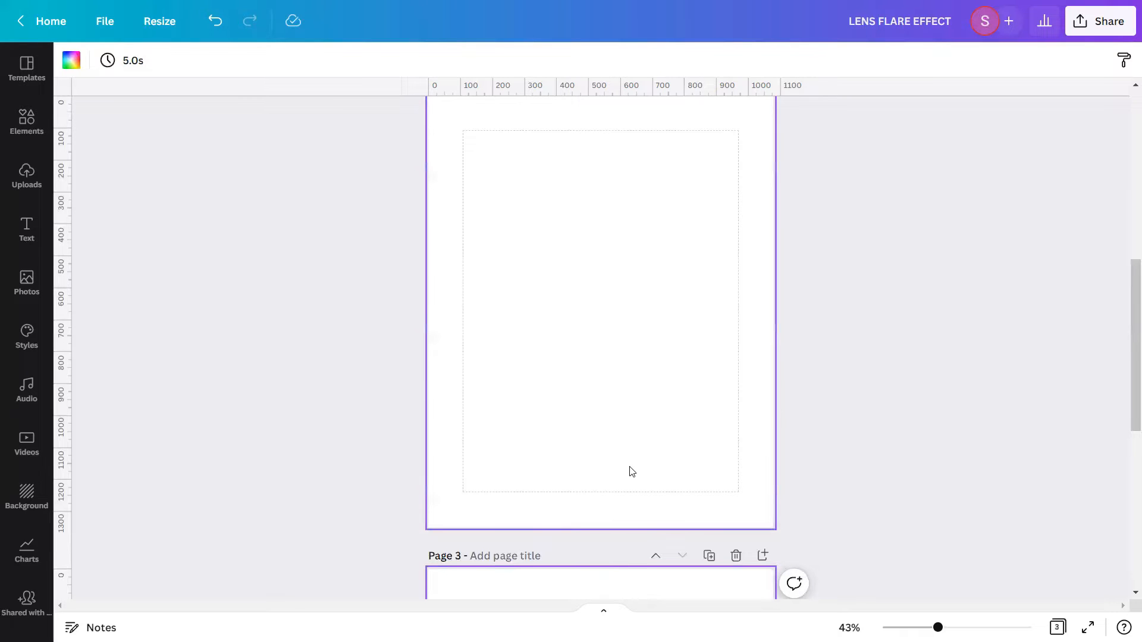
Step: Search the photo library for "Asian Students Reading Books"
click(27, 280)
click(116, 67)
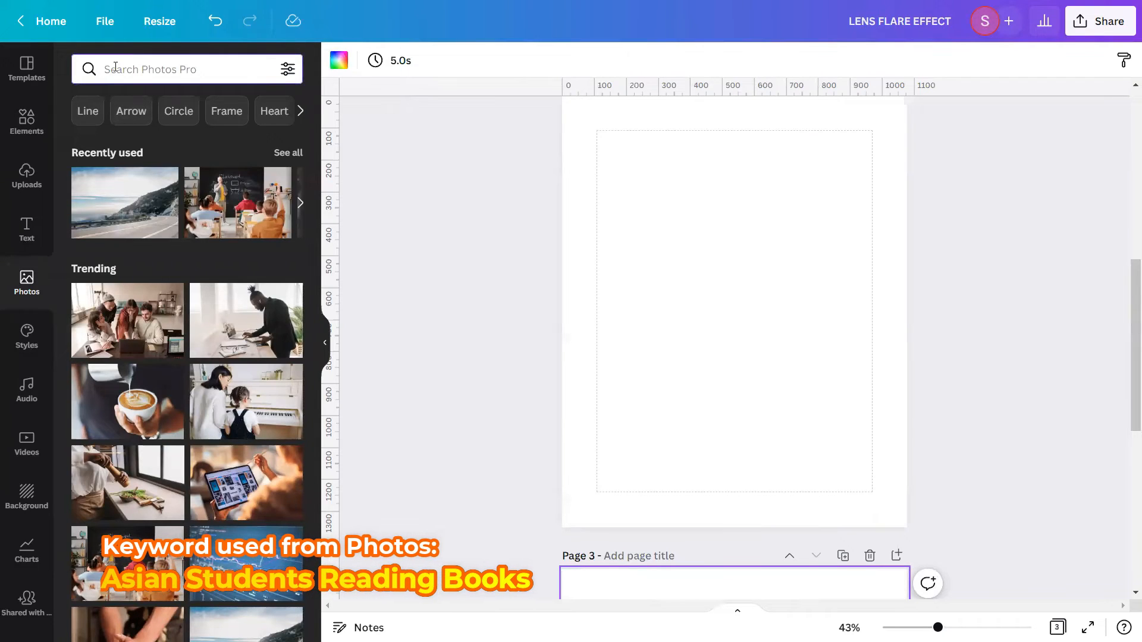
text(A)
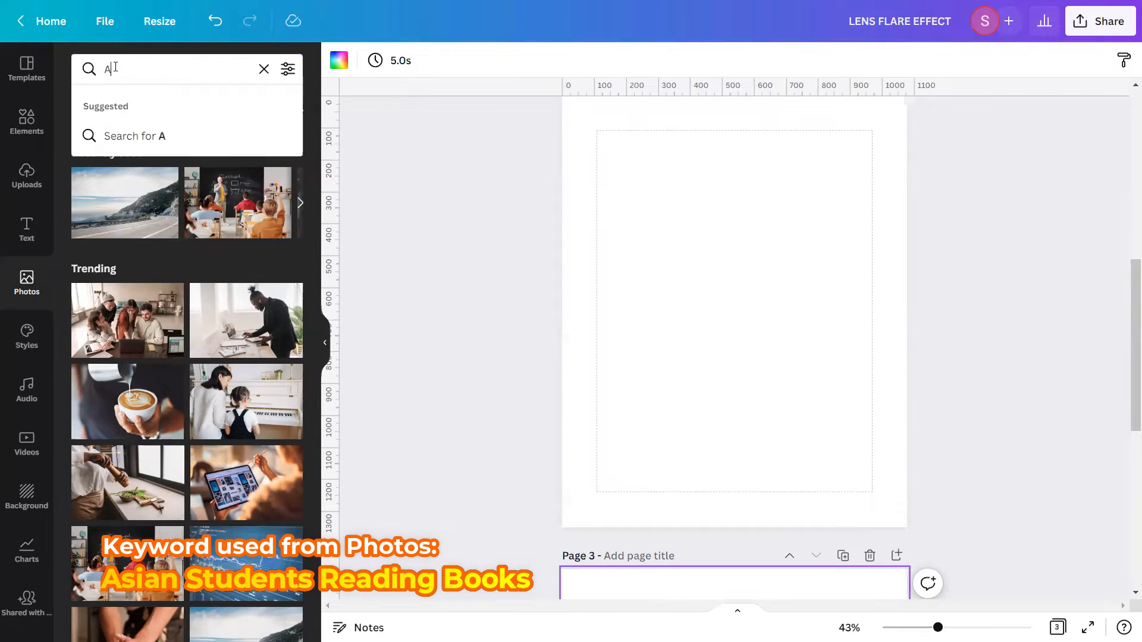
text(sian Students Reading Books)
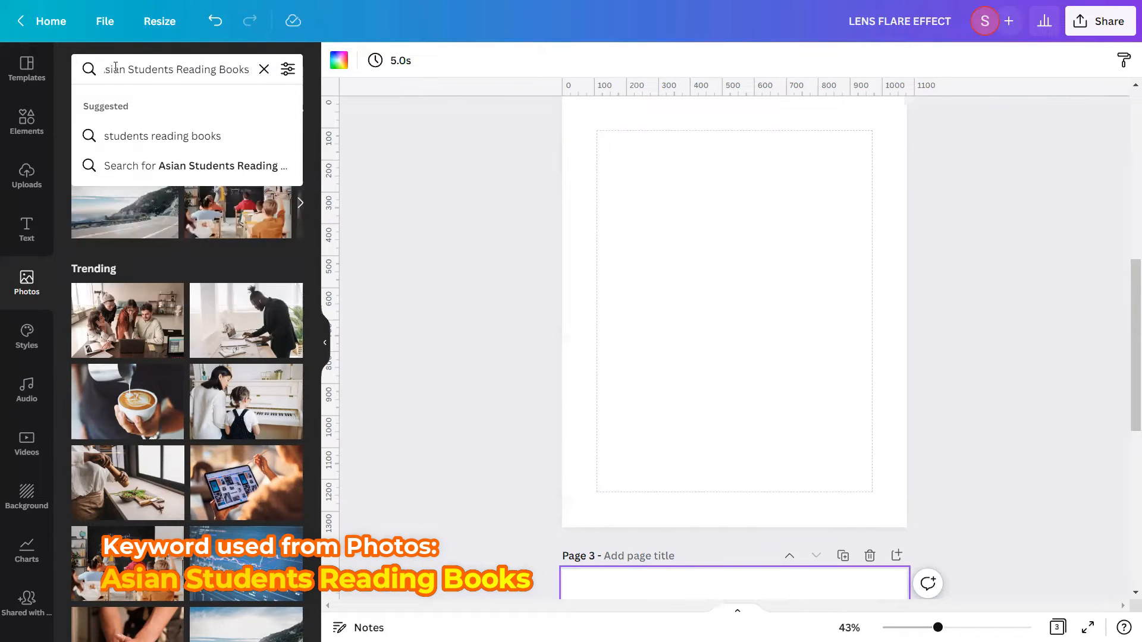
key(Return)
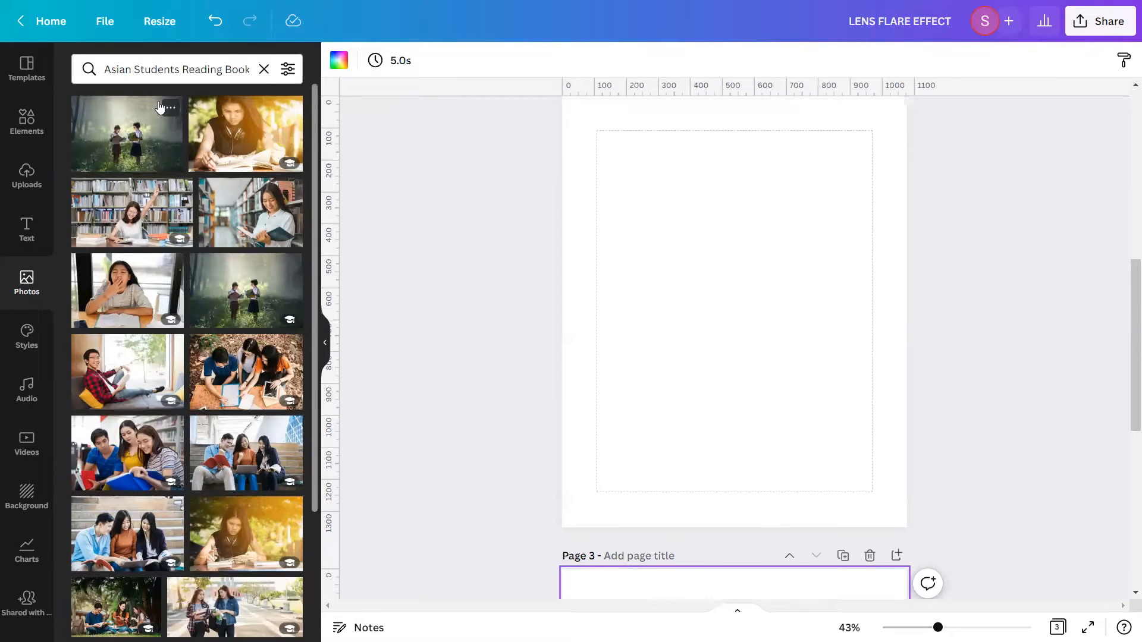
Step: Insert the free photo "Asian Students reading Books Outdoors" on page 2 and set it as the page background
click(169, 109)
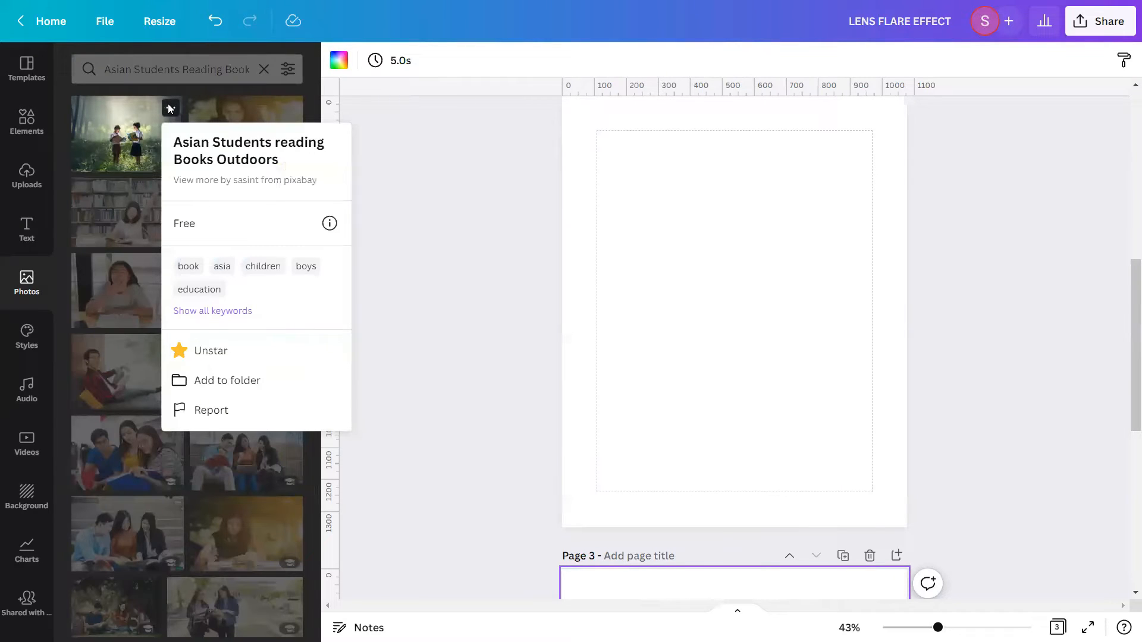
click(168, 106)
click(155, 132)
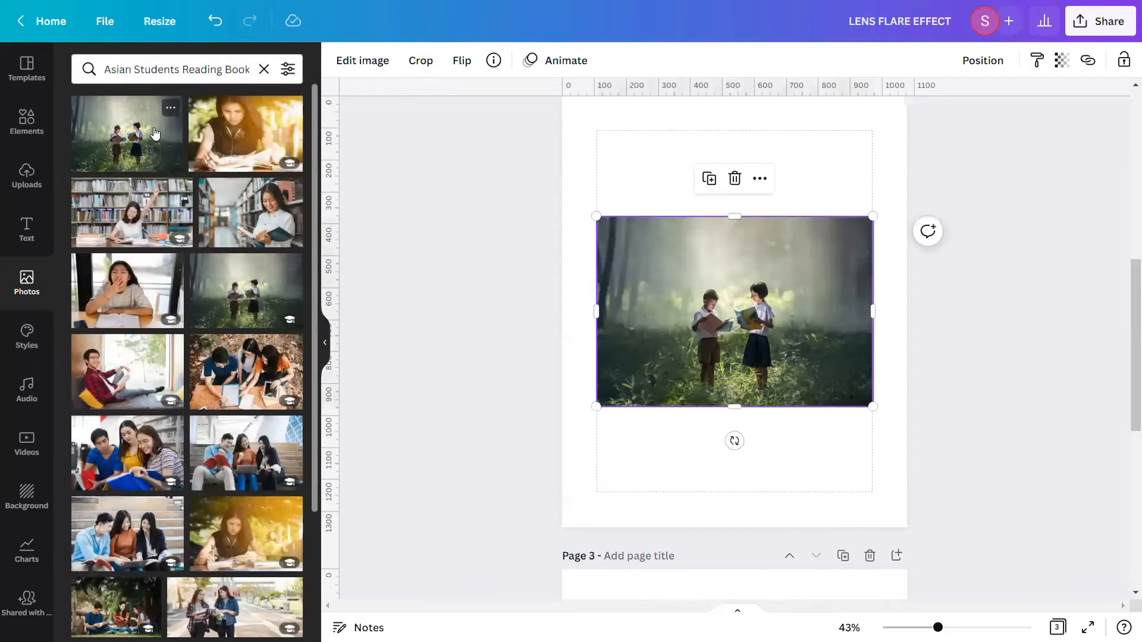
right_click(642, 287)
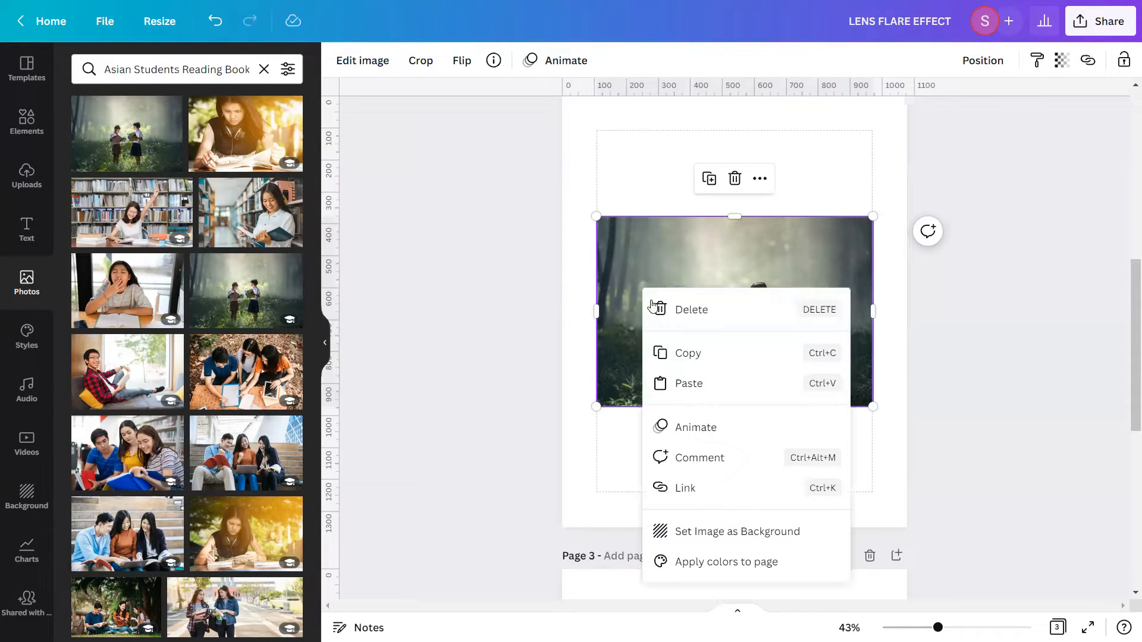
click(754, 535)
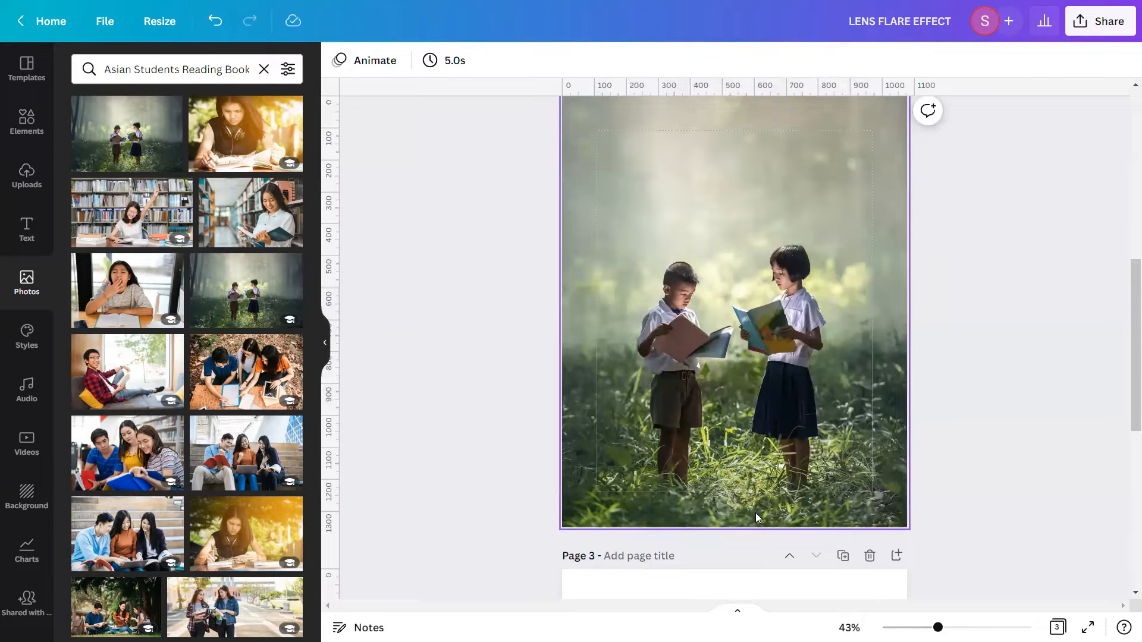
Step: Replace the photo search with "Woman In White TANK top sitting on black couch" to find an image for page 3
scroll(755, 515, down, 7)
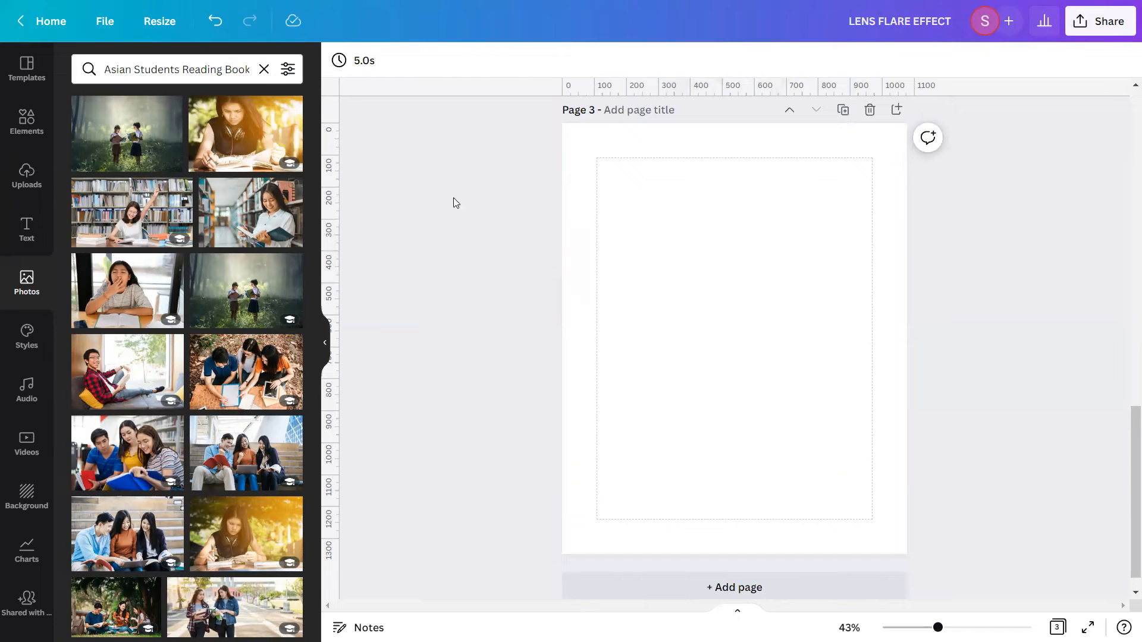
click(264, 69)
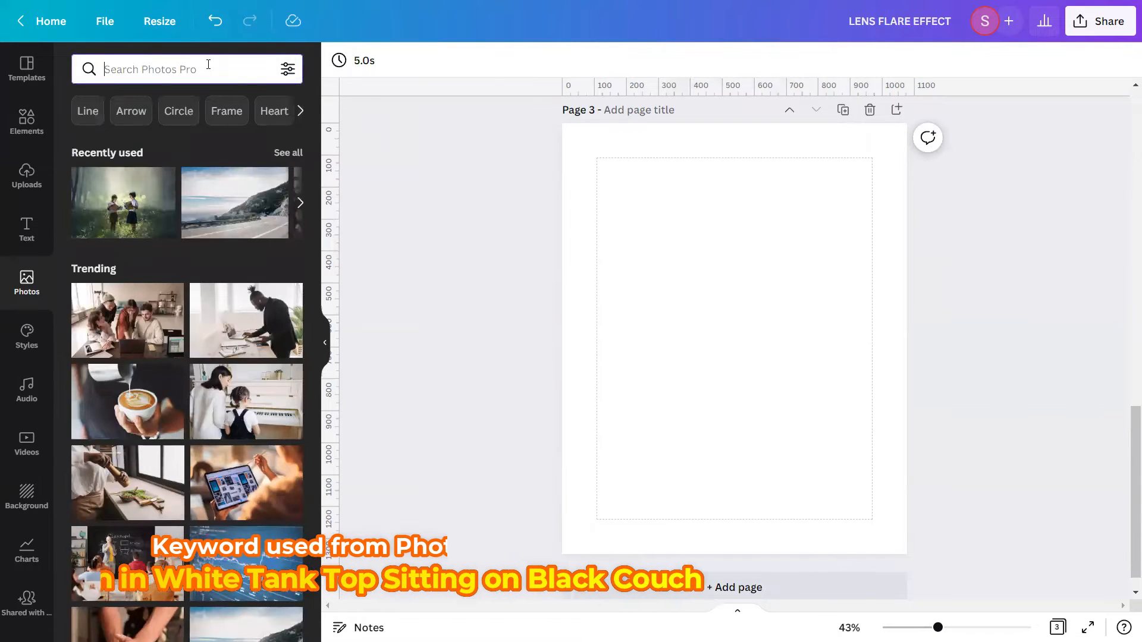
text(W)
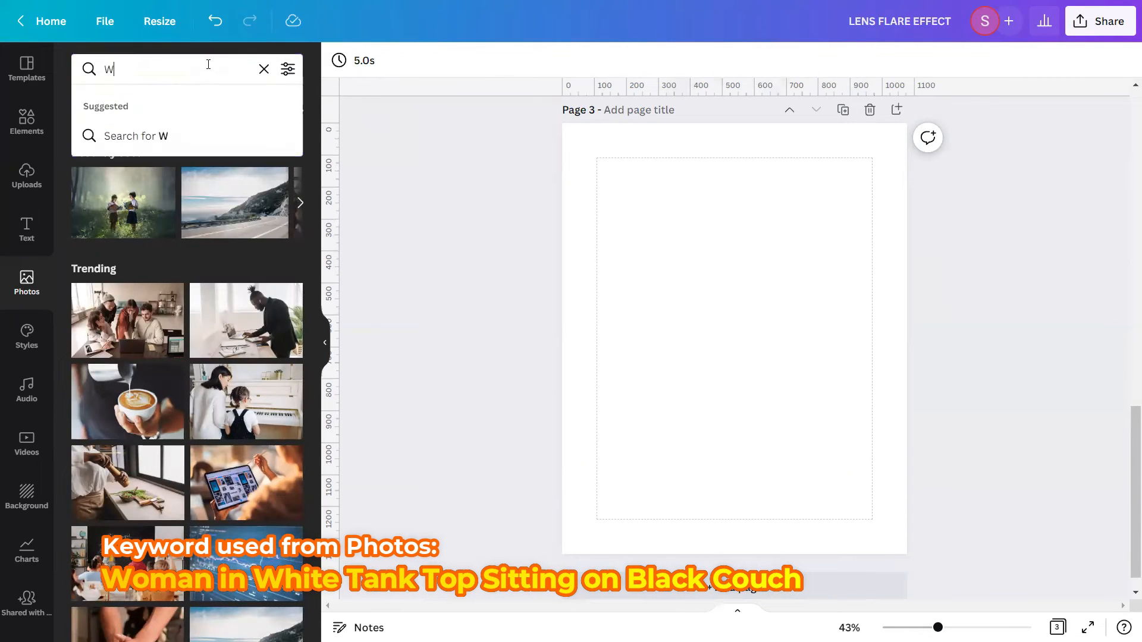
text(oman In Wh)
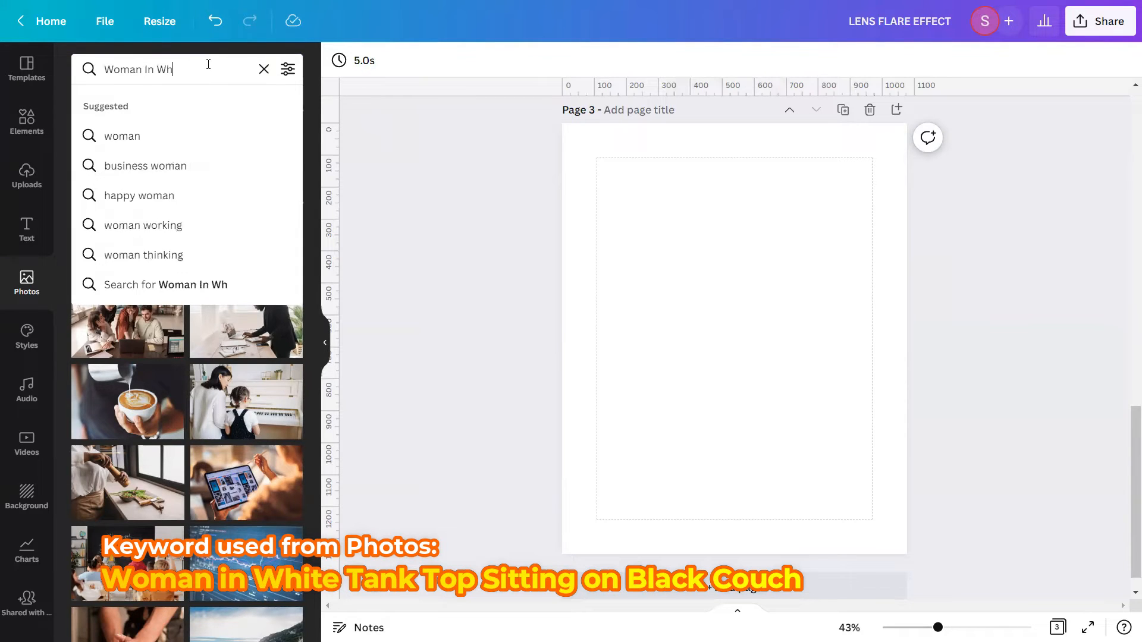
text(ite TAN)
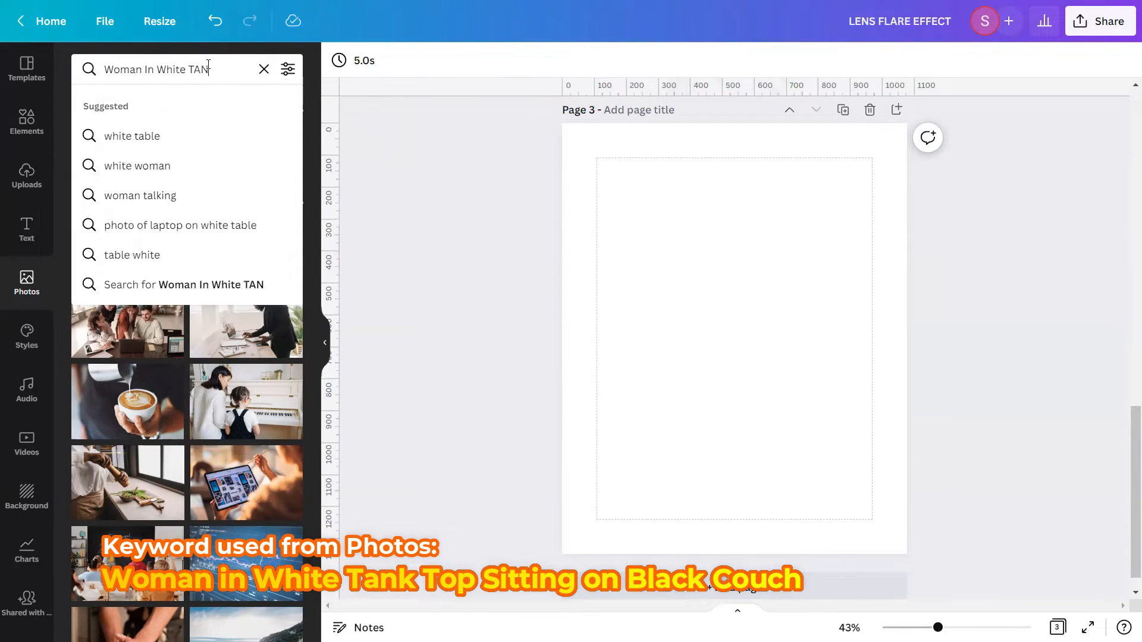
text(K t)
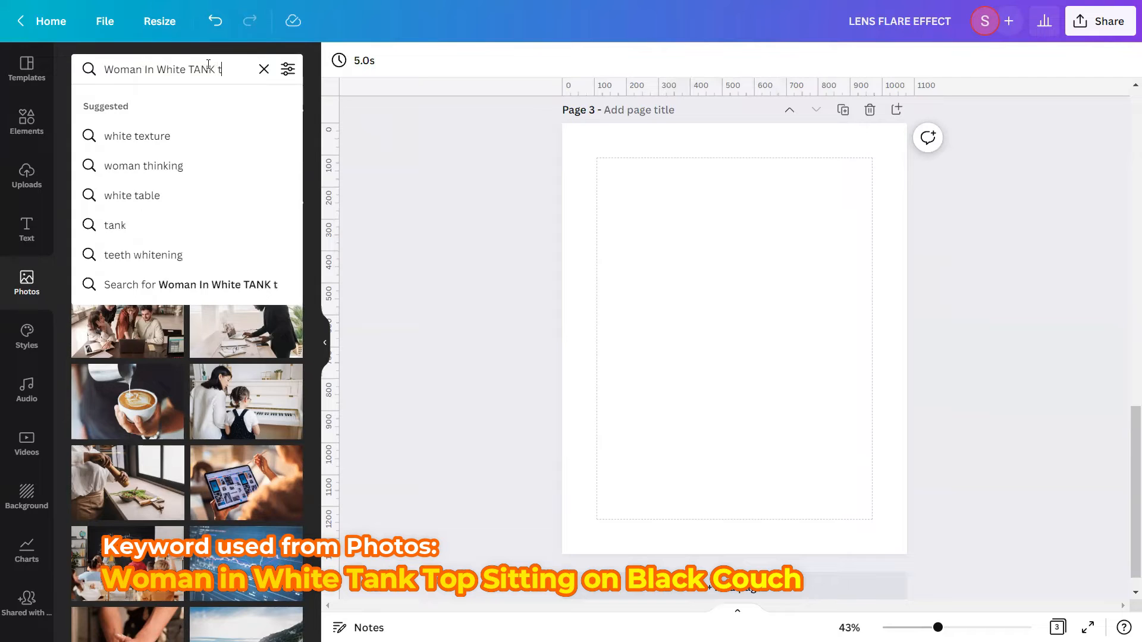
text(op si)
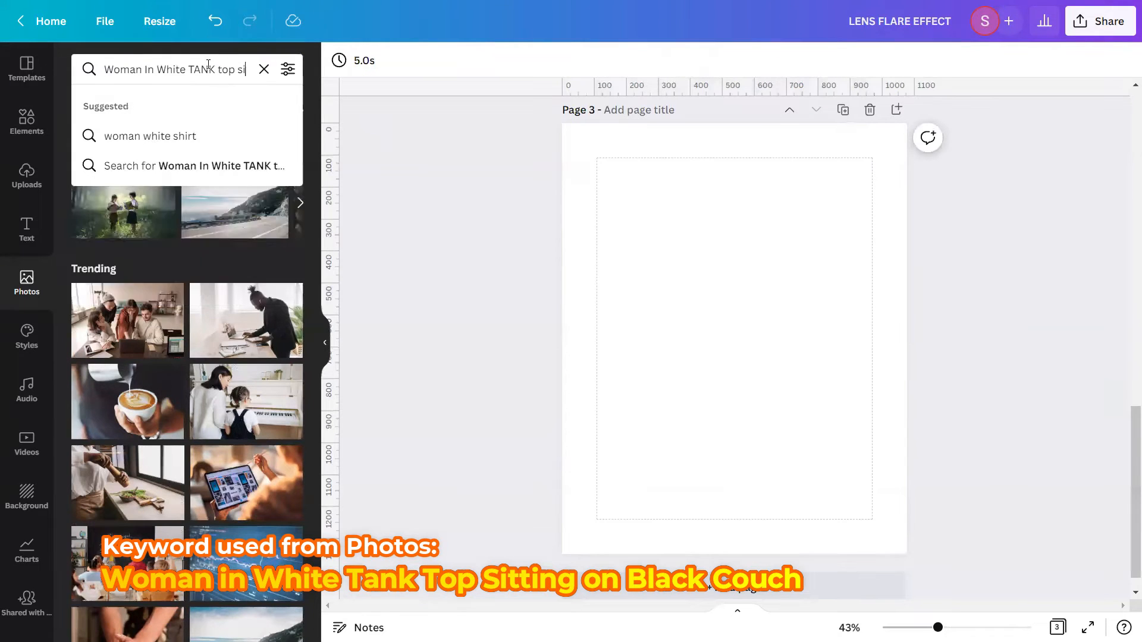
text(tting)
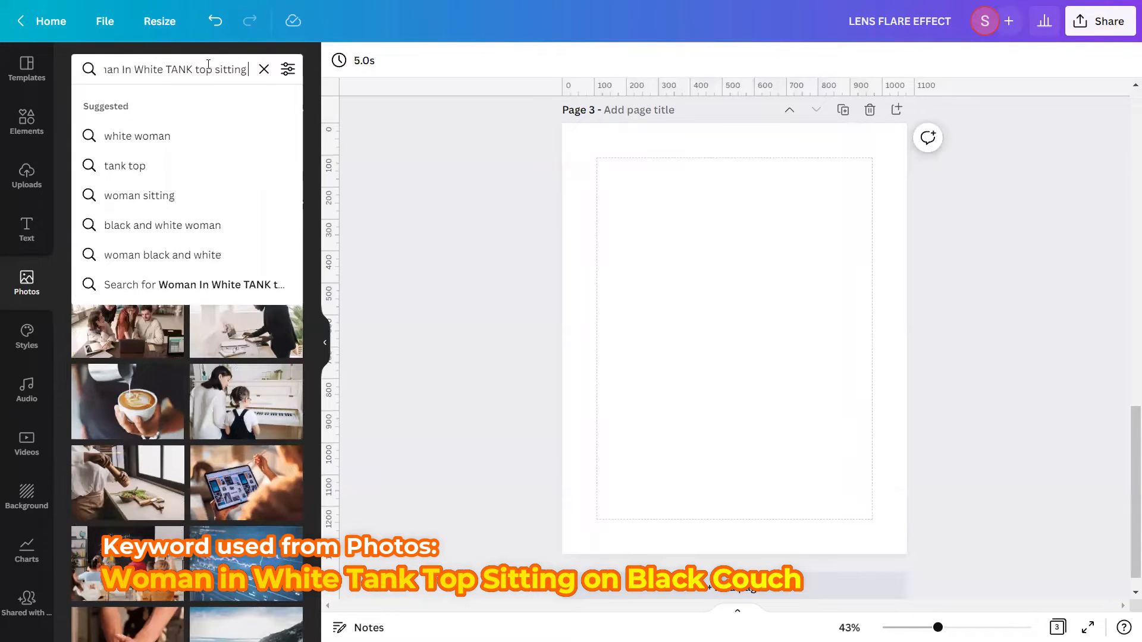
text( on black couch)
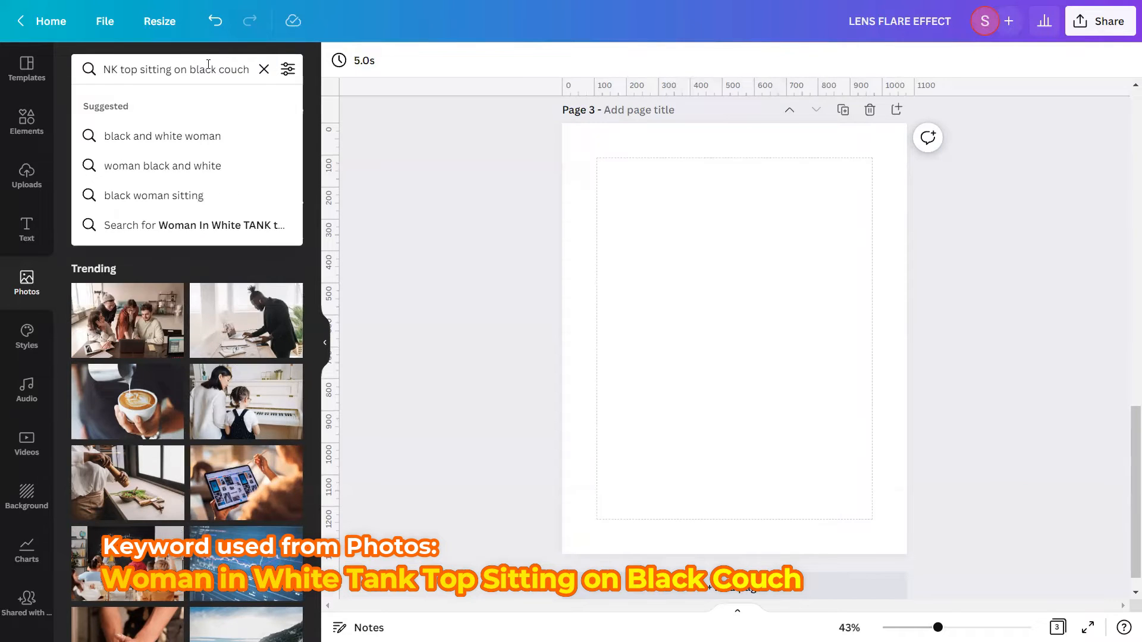
key(Return)
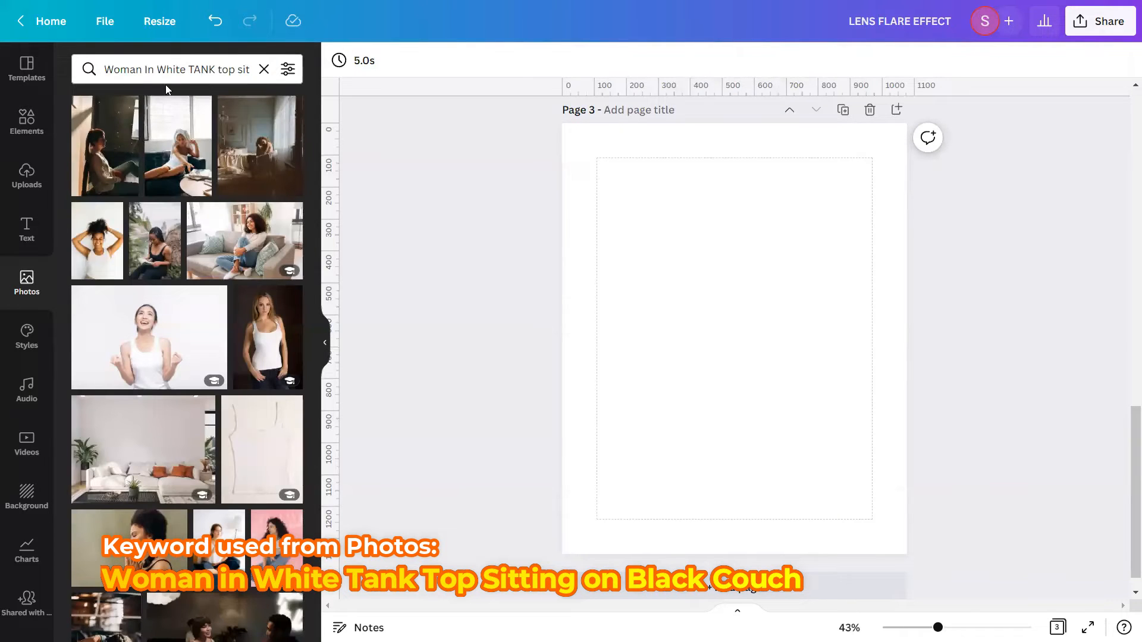
Step: Insert the free photo "Woman in White Tank Top Sitting on Black Couch" on page 3 and set it as the page background
click(127, 111)
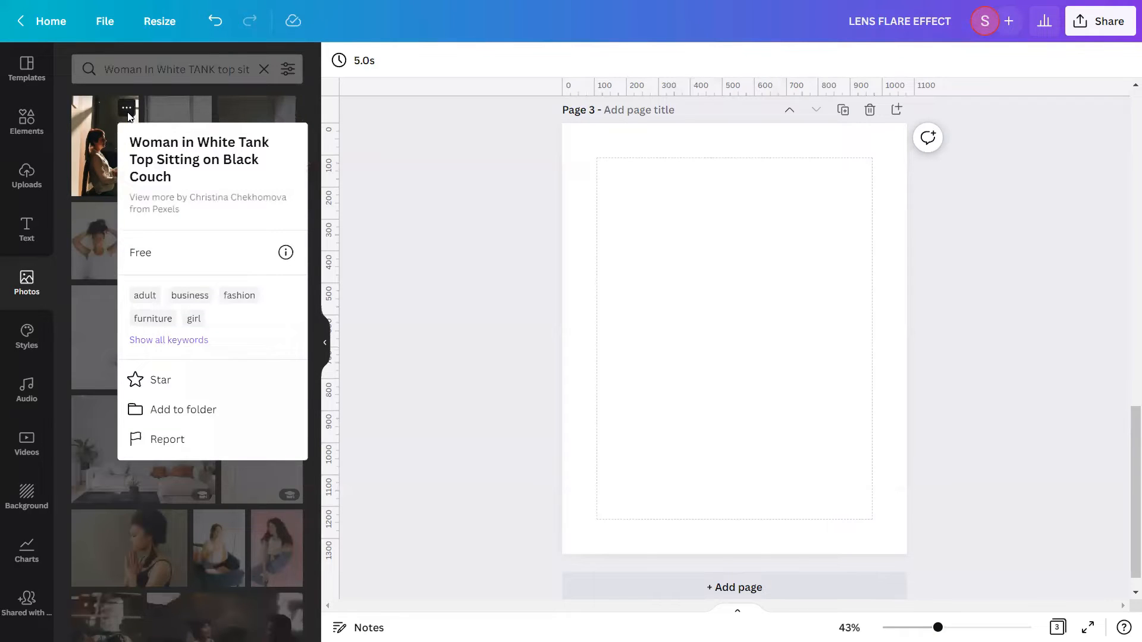
click(129, 116)
click(119, 153)
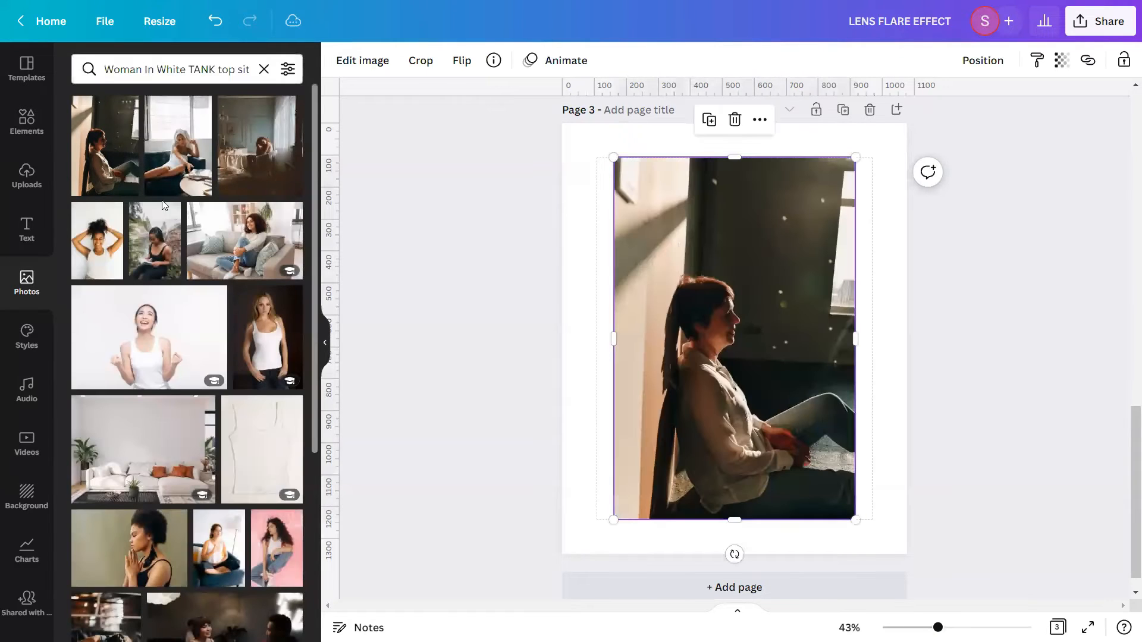
click(321, 345)
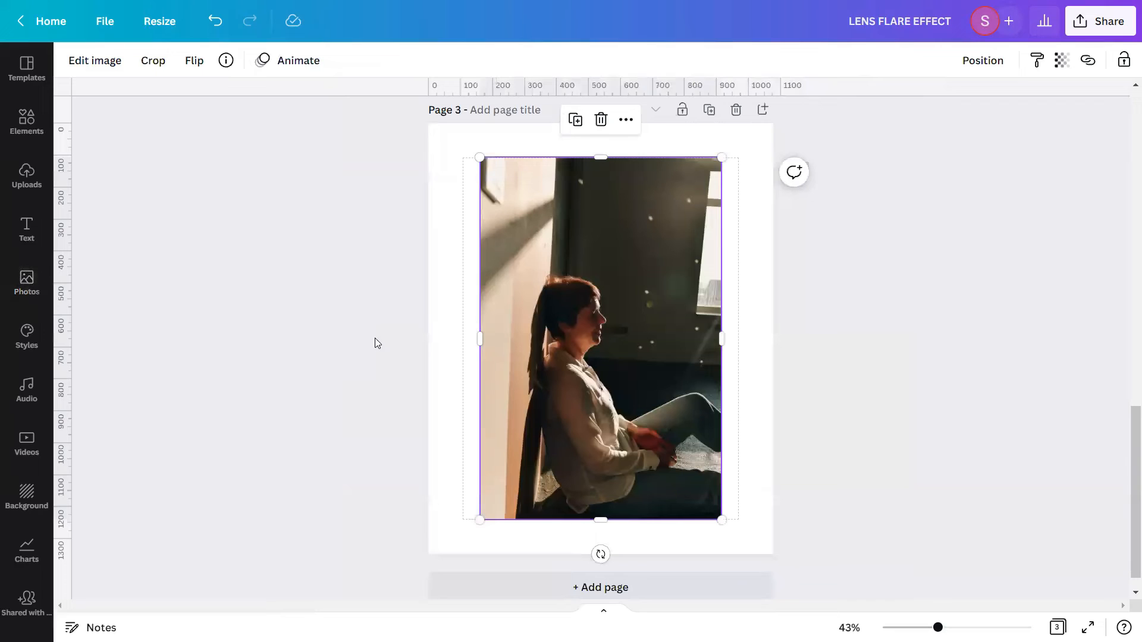
right_click(563, 370)
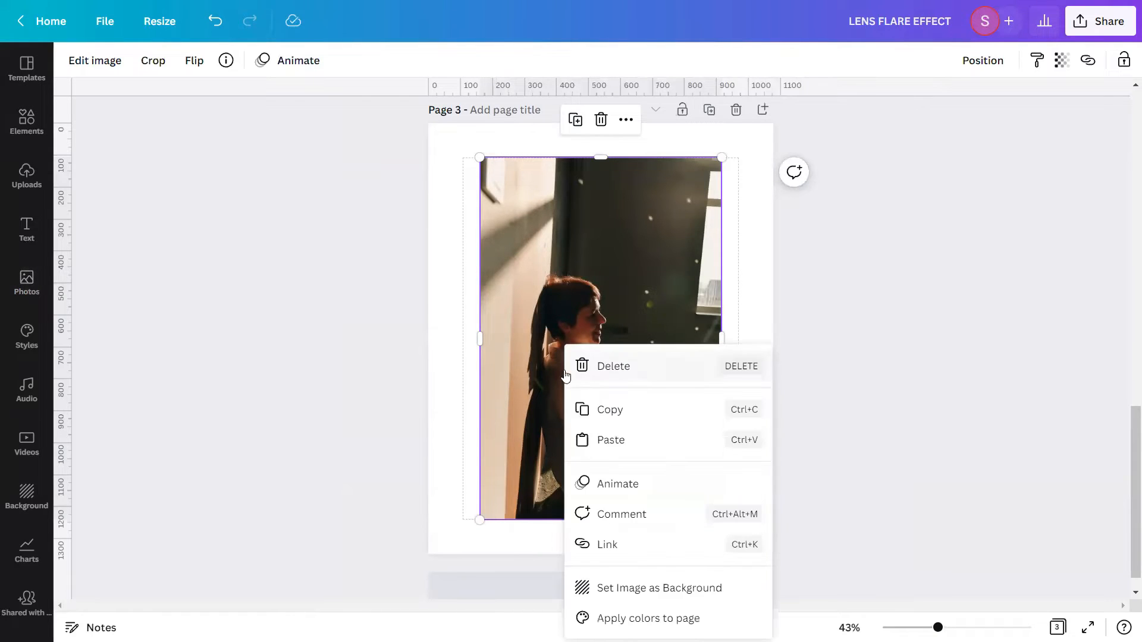
click(625, 588)
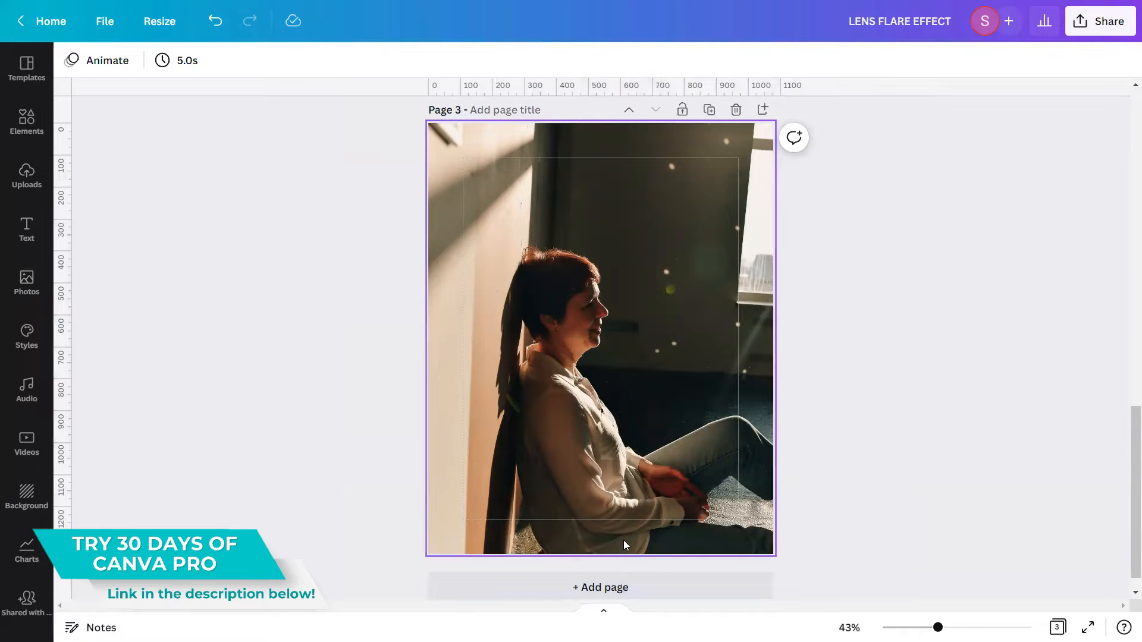
Step: Return to page 2, search the elements library for "Lens Flare" and limit the results to graphics
scroll(624, 539, up, 5)
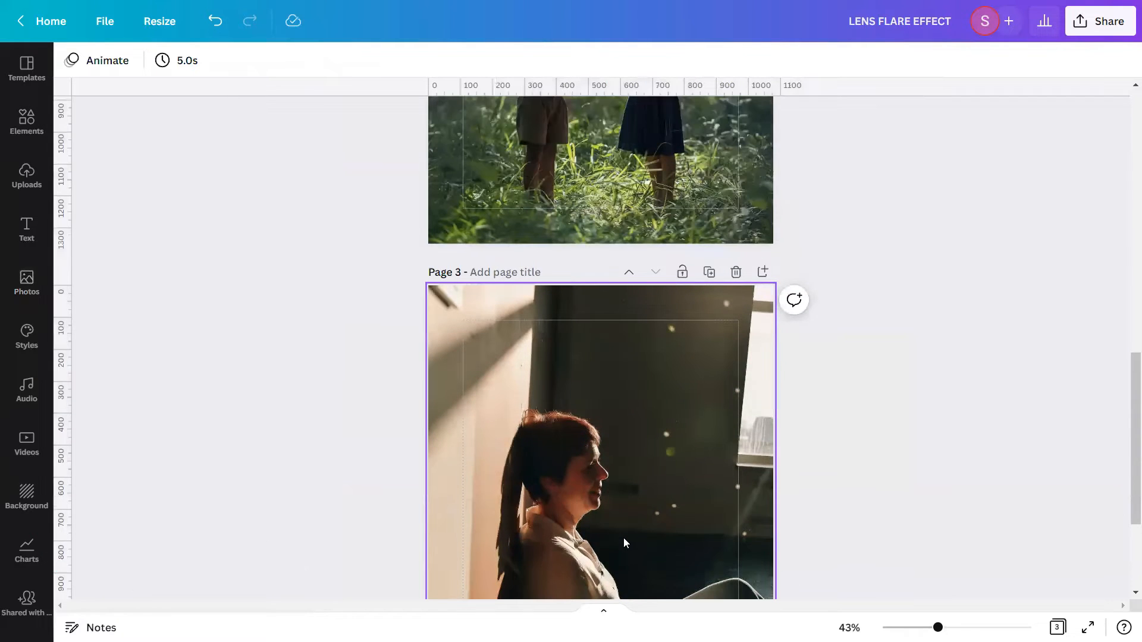
scroll(624, 537, up, 4)
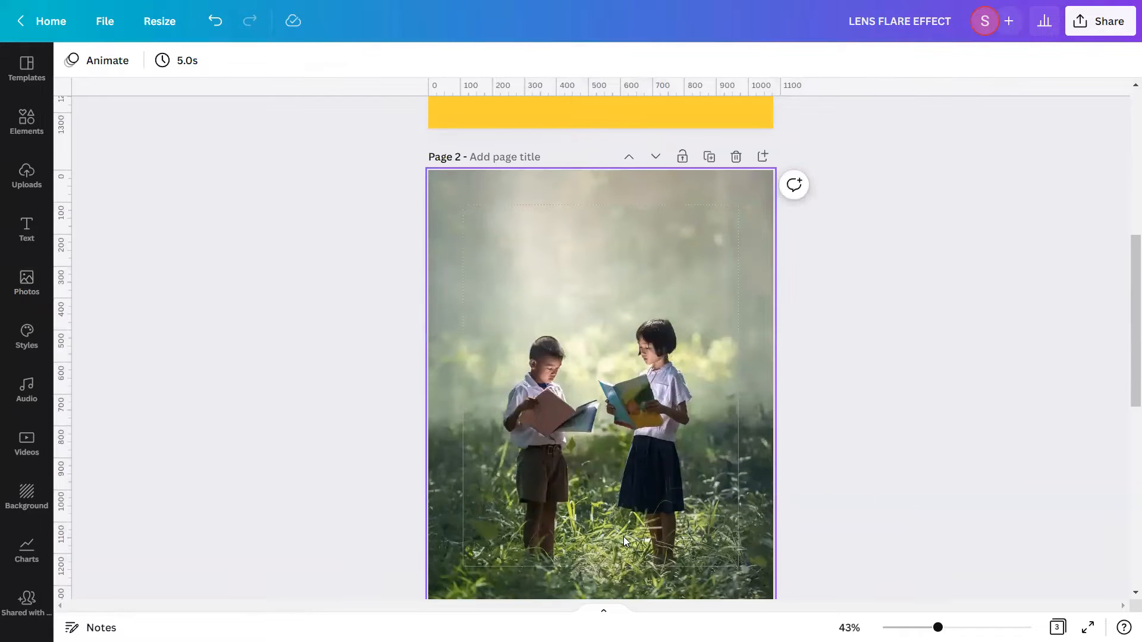
scroll(624, 541, down, 1)
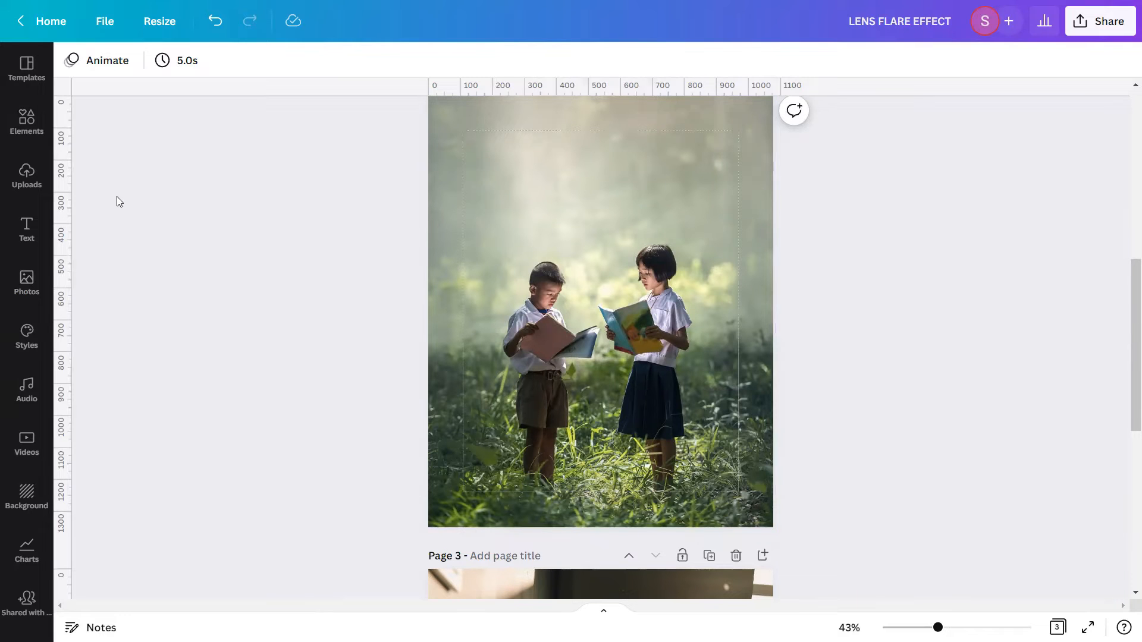
click(24, 132)
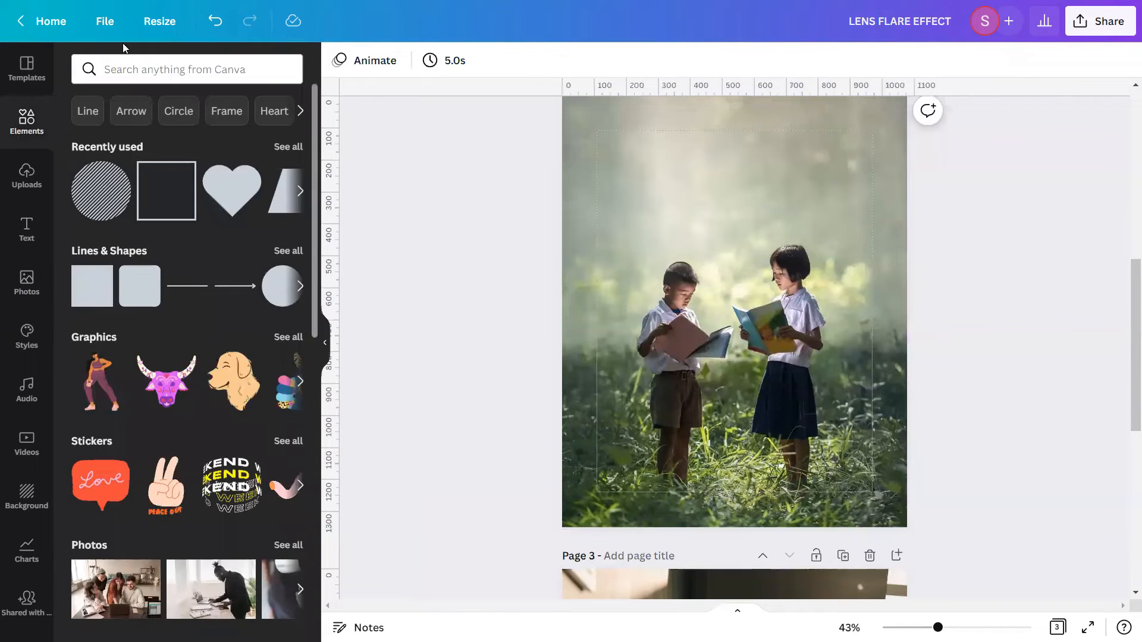
click(116, 67)
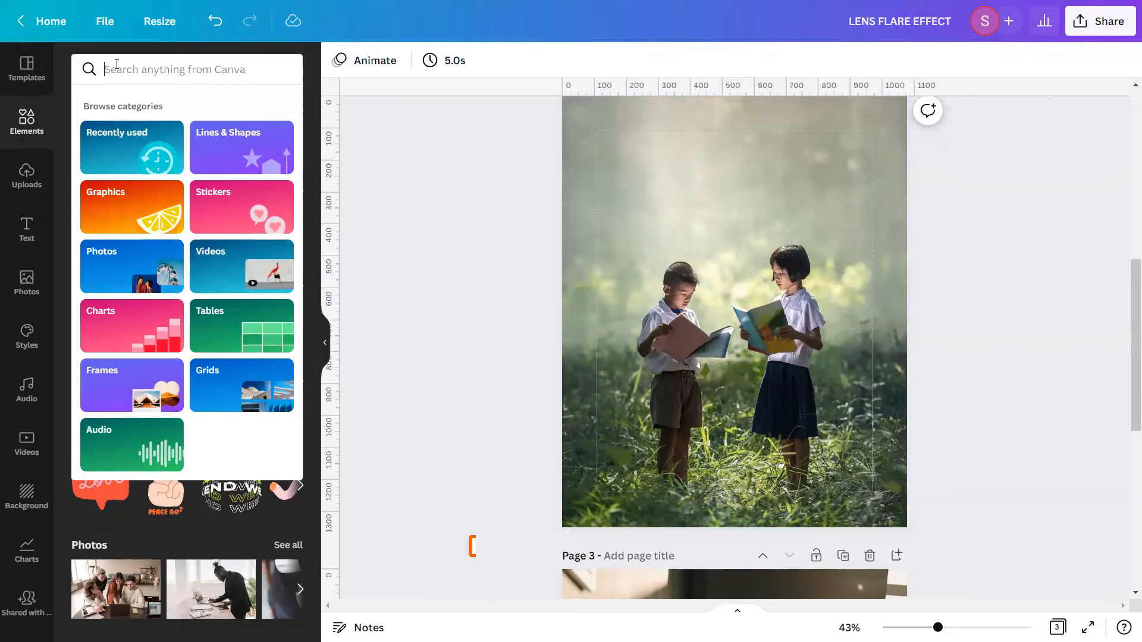
text(L)
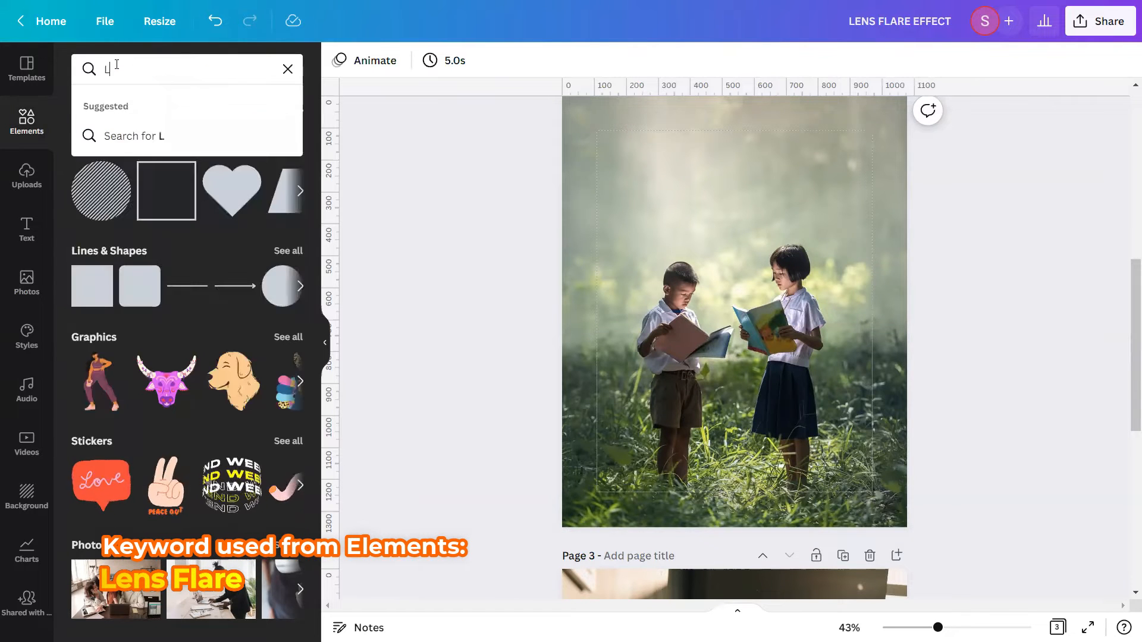
text(ens F)
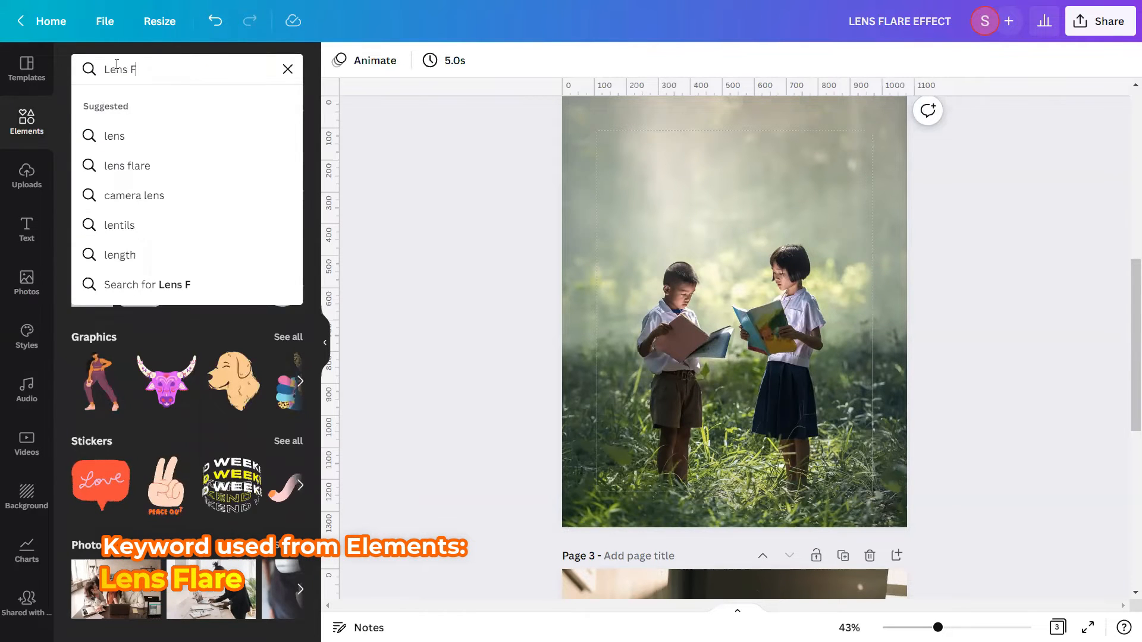
text(lare)
key(Return)
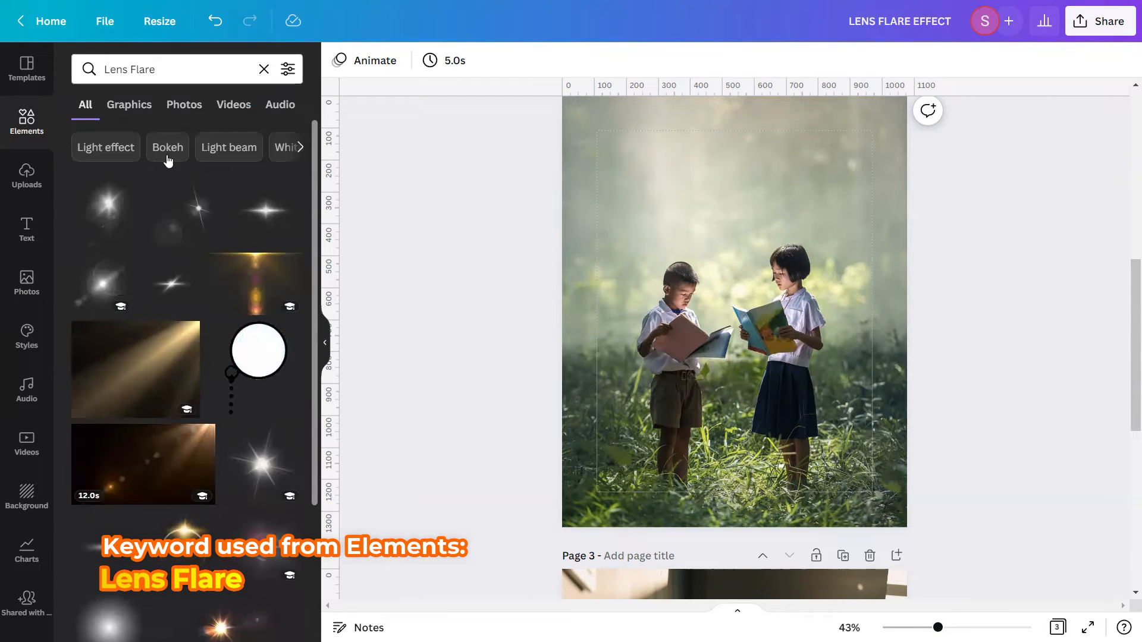
click(135, 105)
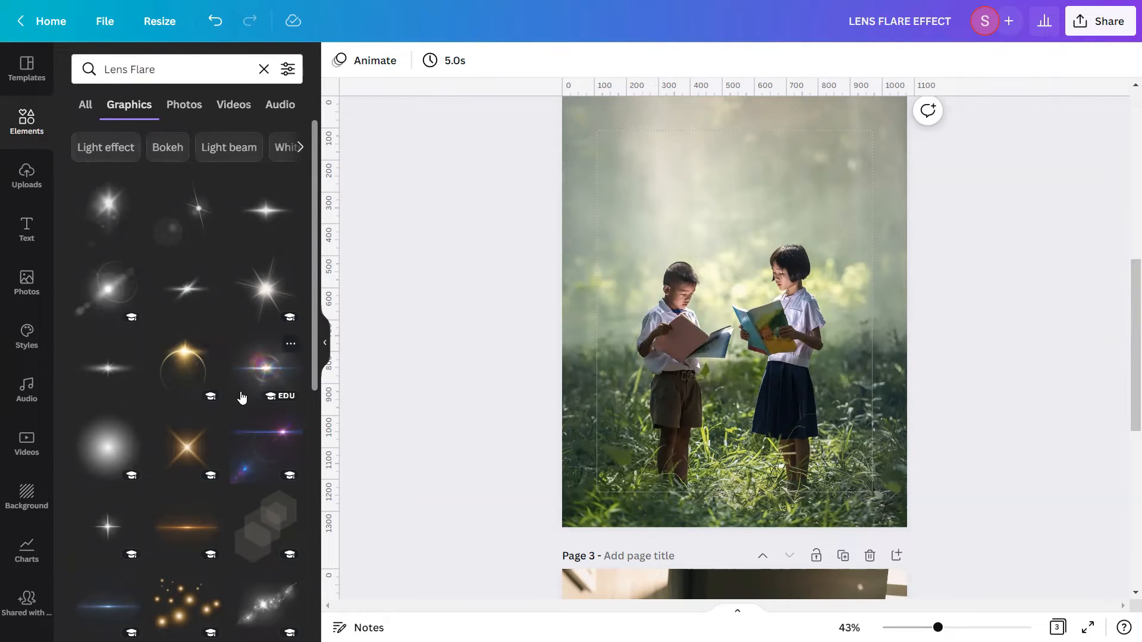
Step: Find the "Png Yellow Lens Flare with Ring Ghost Lighting Effect" graphic and show more graphics like it
scroll(242, 397, down, 4)
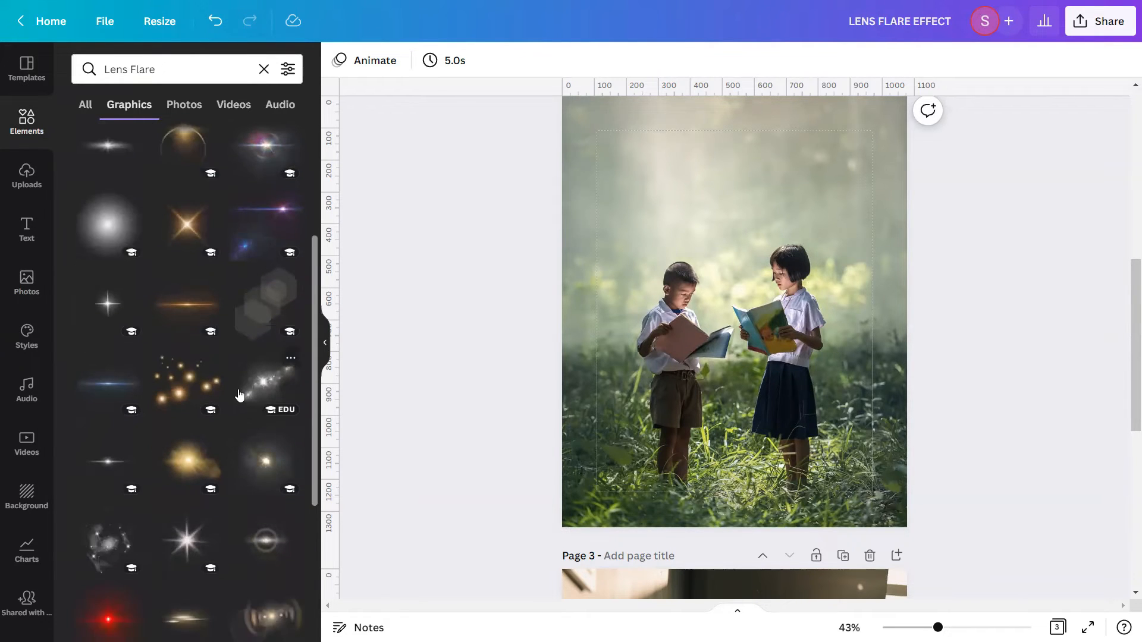
scroll(240, 394, down, 5)
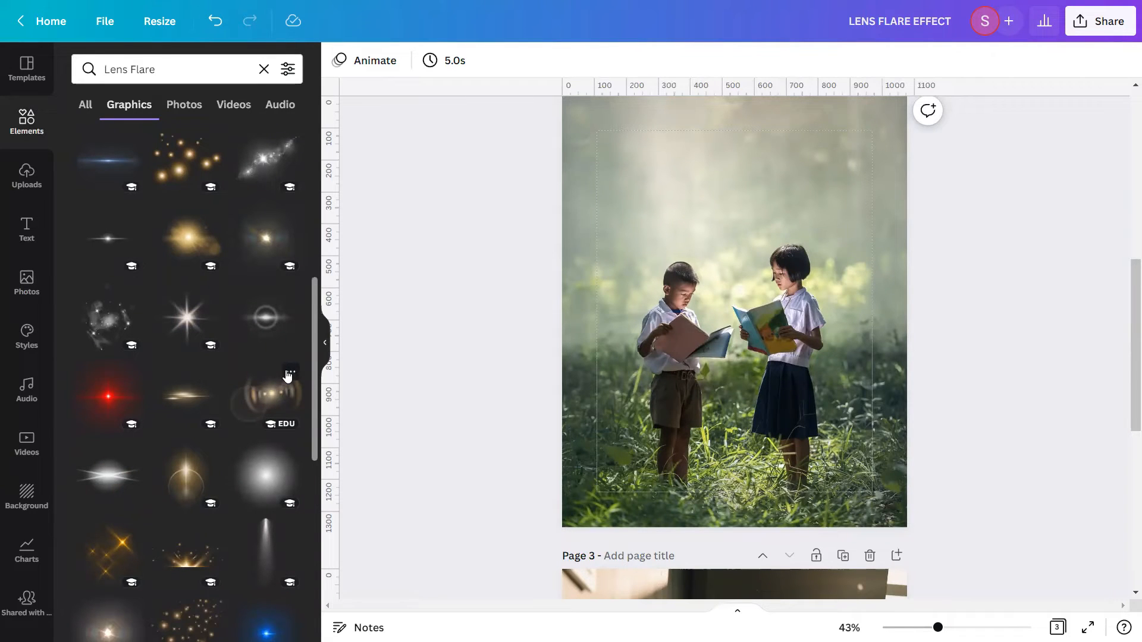
click(291, 373)
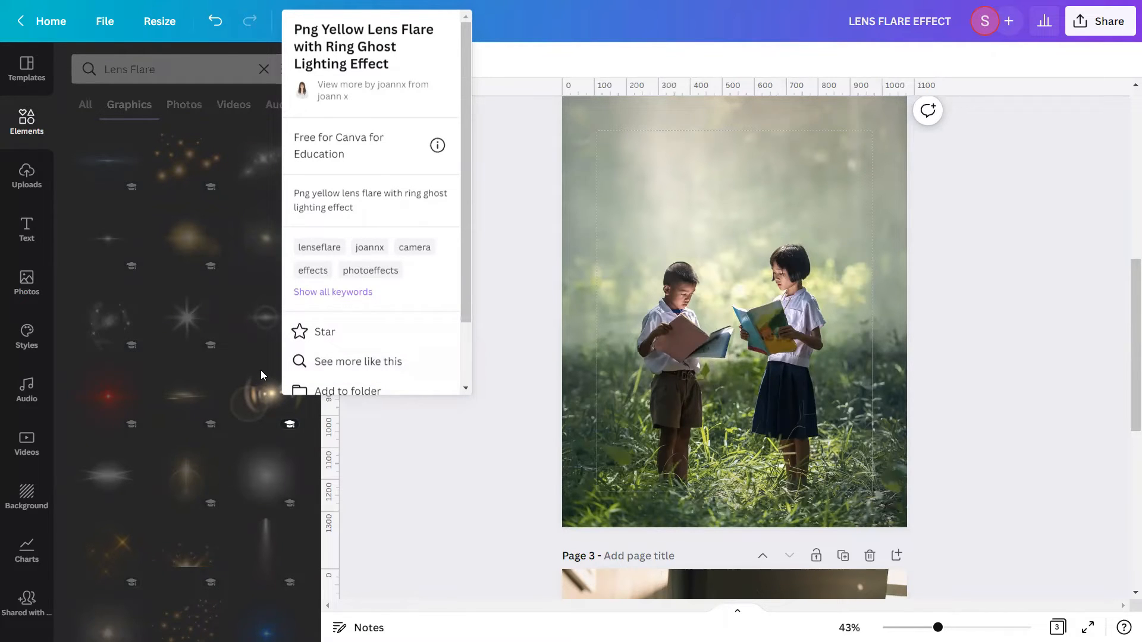
click(363, 414)
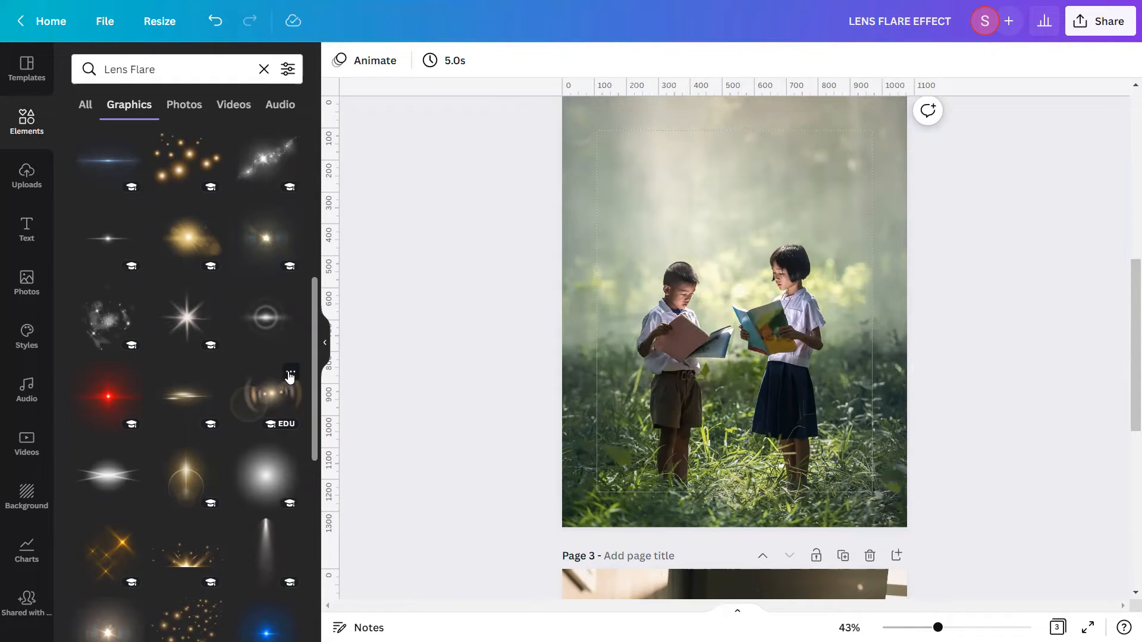
click(291, 375)
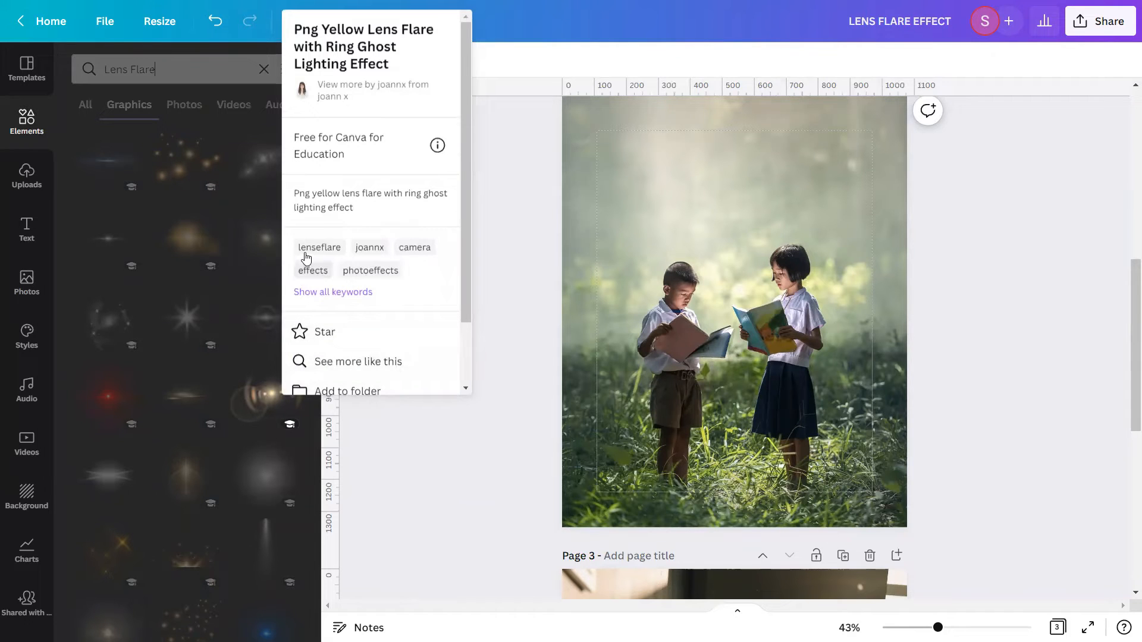
scroll(305, 265, down, 1)
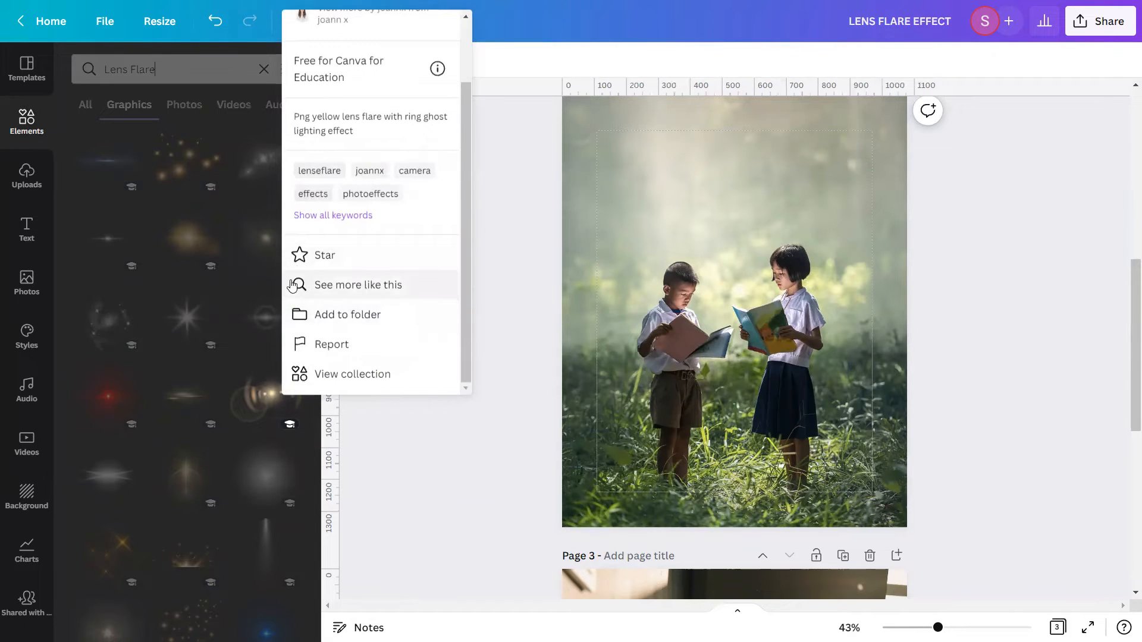
click(327, 291)
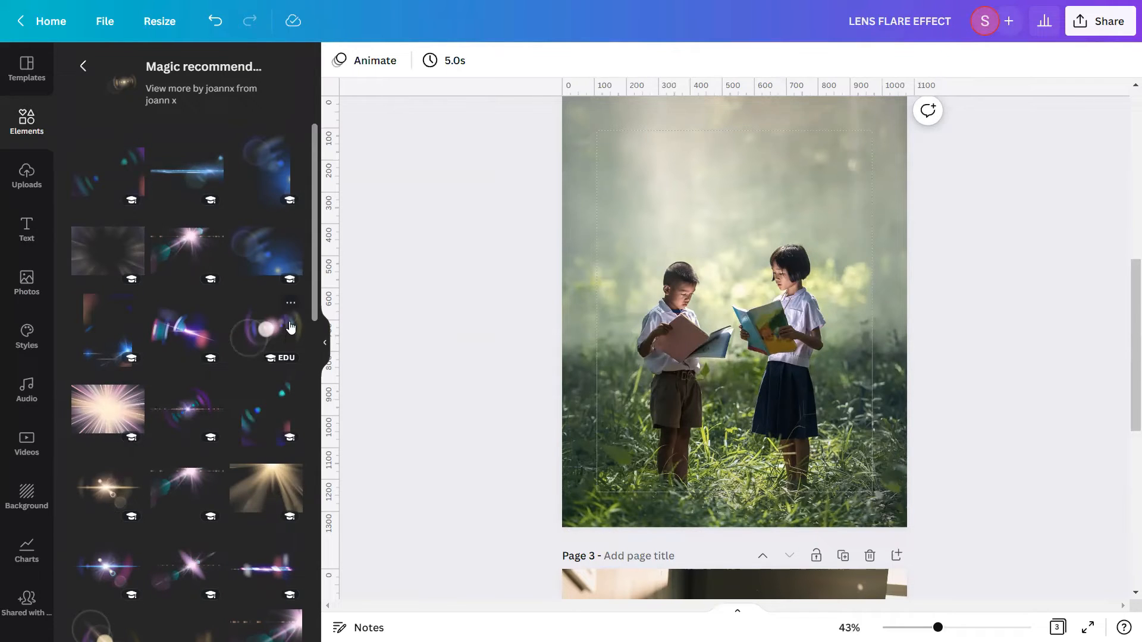
Step: Insert the "Png Pink Lens Flare with Colorful Ring Ghost Lighting Effect" graphic on page 2
click(290, 309)
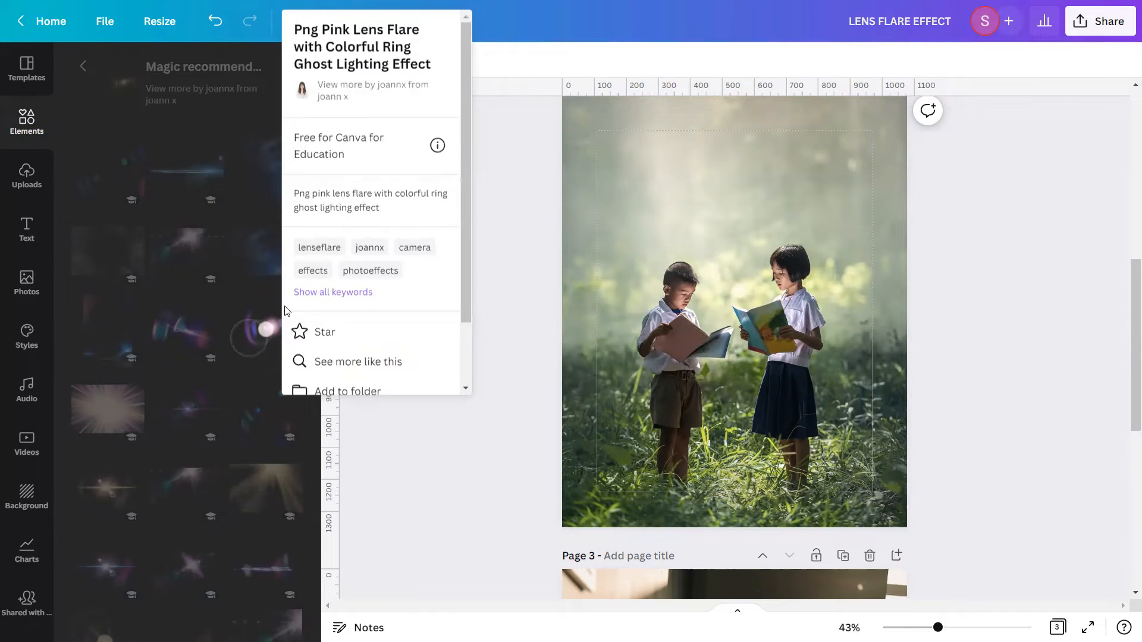
click(257, 319)
click(257, 319)
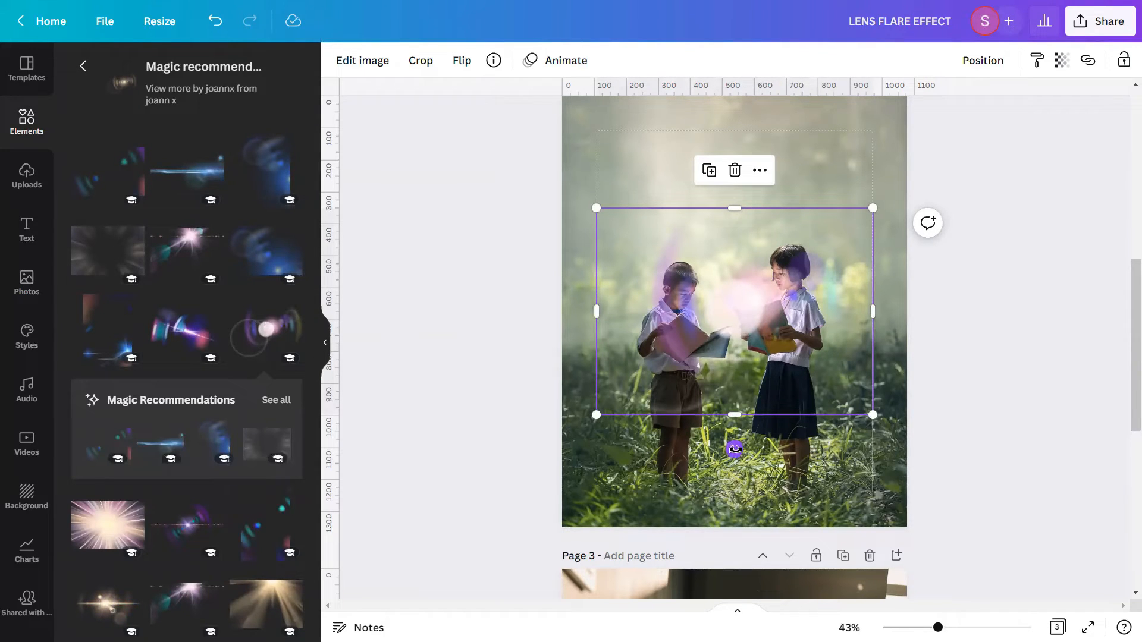
Step: Rotate the pink lens flare to a steep diagonal, shift it up over the two children and enlarge it slightly
drag(735, 449, 802, 286)
drag(757, 315, 743, 278)
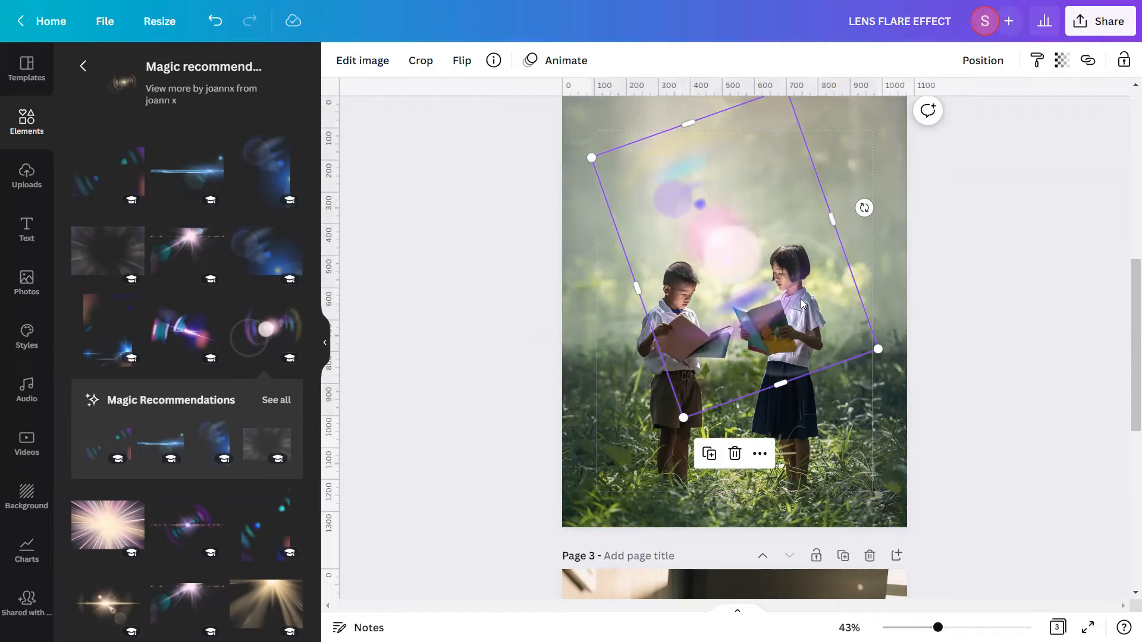
drag(759, 274, 745, 271)
drag(866, 347, 820, 311)
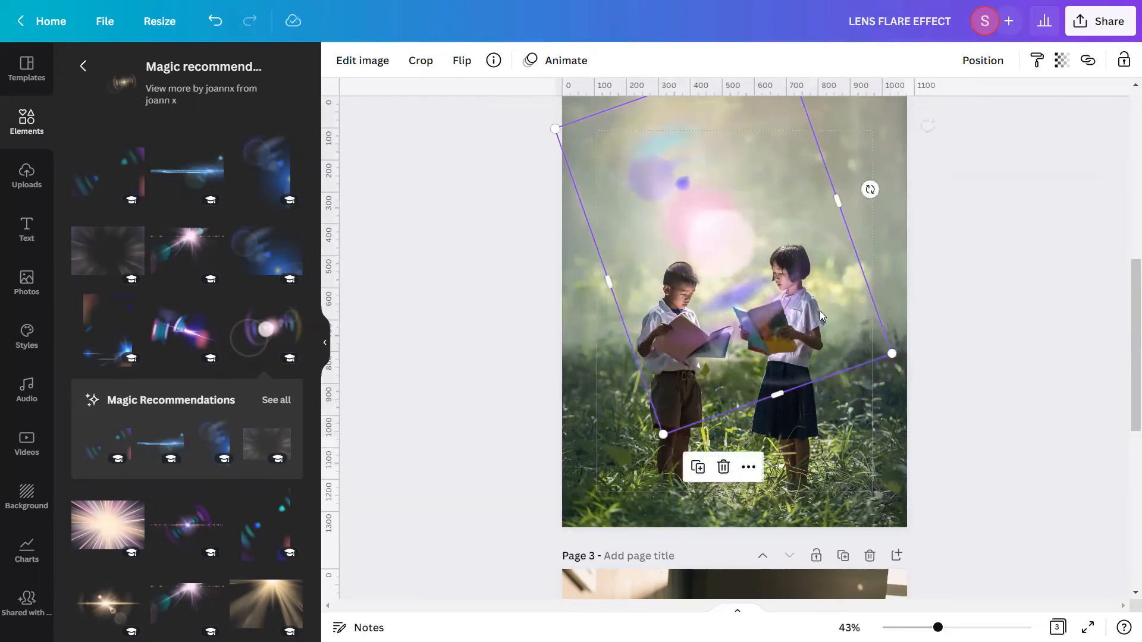
click(901, 438)
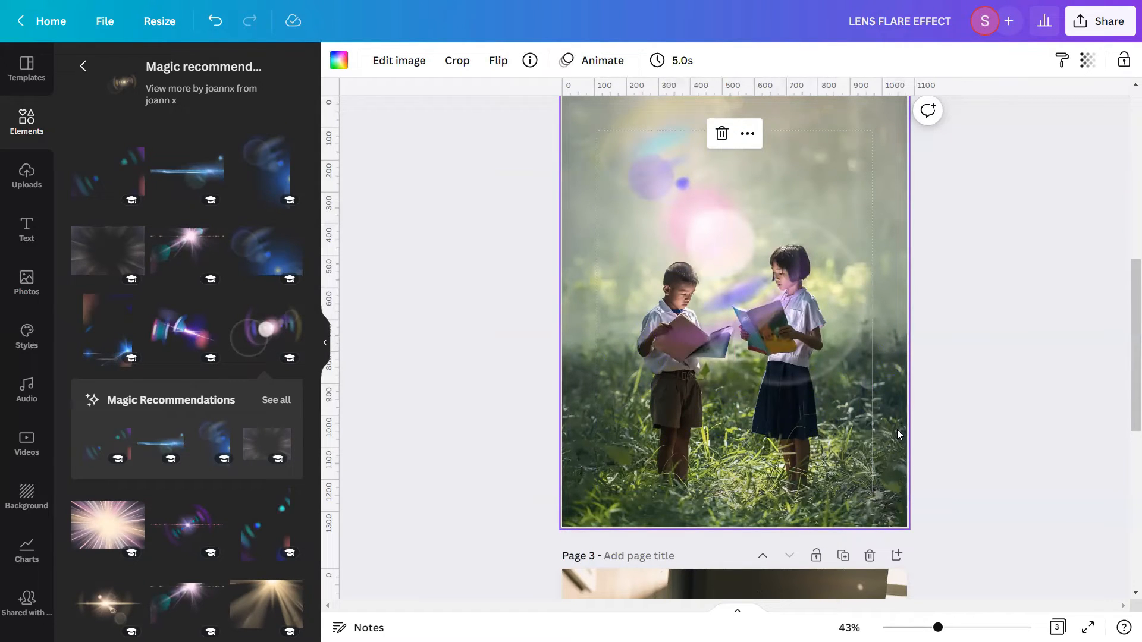
Step: Insert the "Png Authentic Anamorphic Lens Flare with Ring Ghost Effect" graphic on page 2
scroll(241, 361, down, 5)
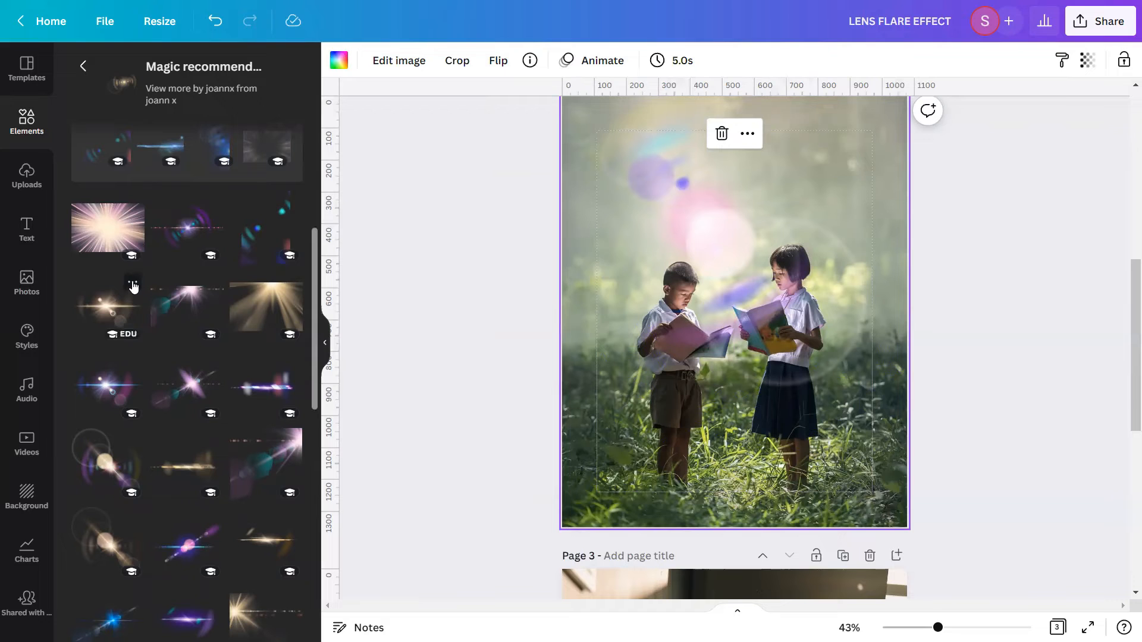
click(132, 287)
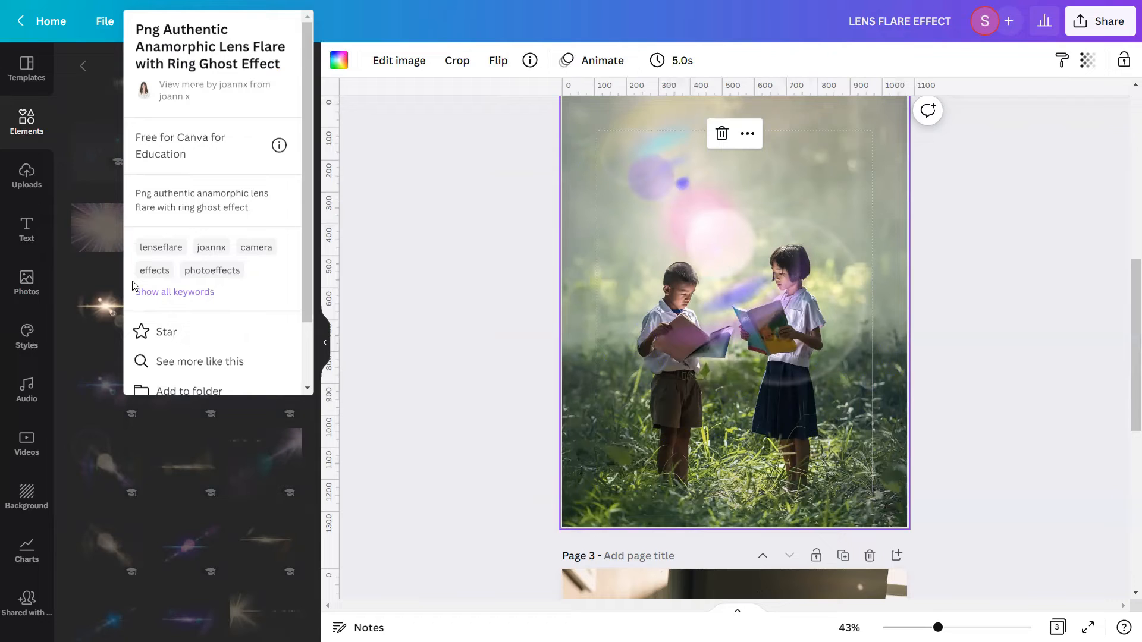
click(100, 281)
click(101, 310)
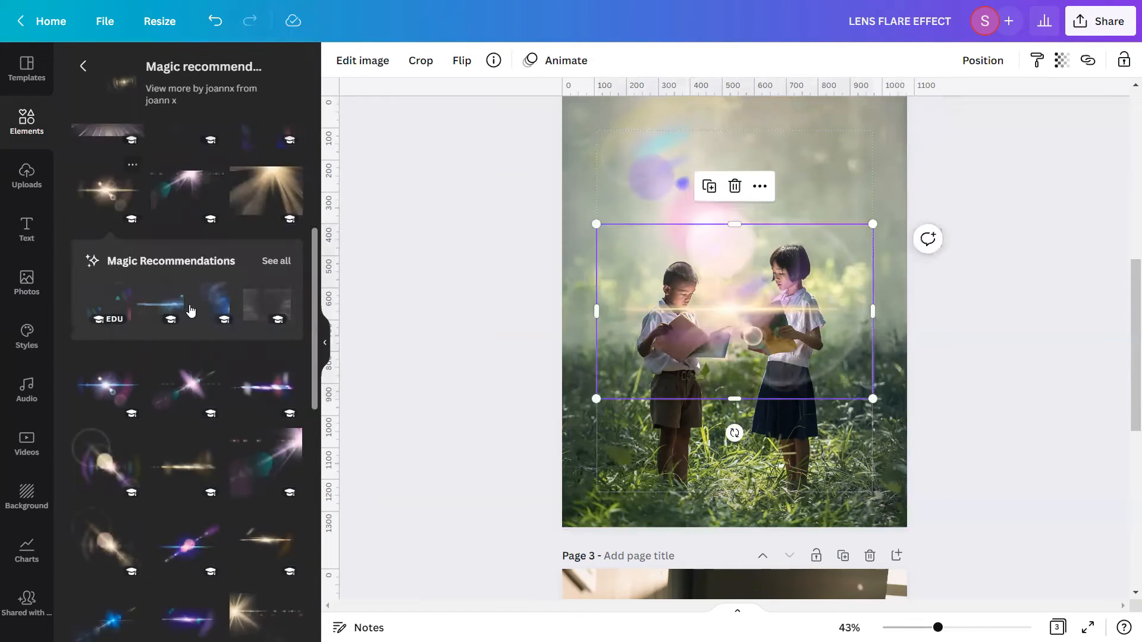
Step: Move the anamorphic flare to the upper-left corner of page 2 and enlarge it so its glow enters from that corner
scroll(647, 299, up, 1)
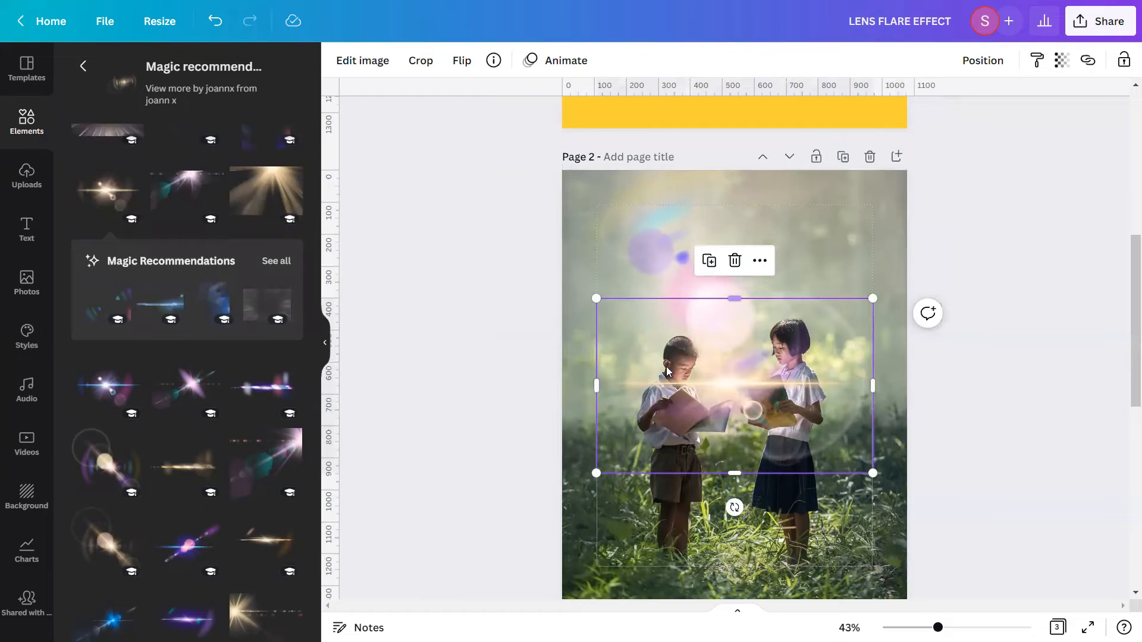
drag(668, 370, 506, 155)
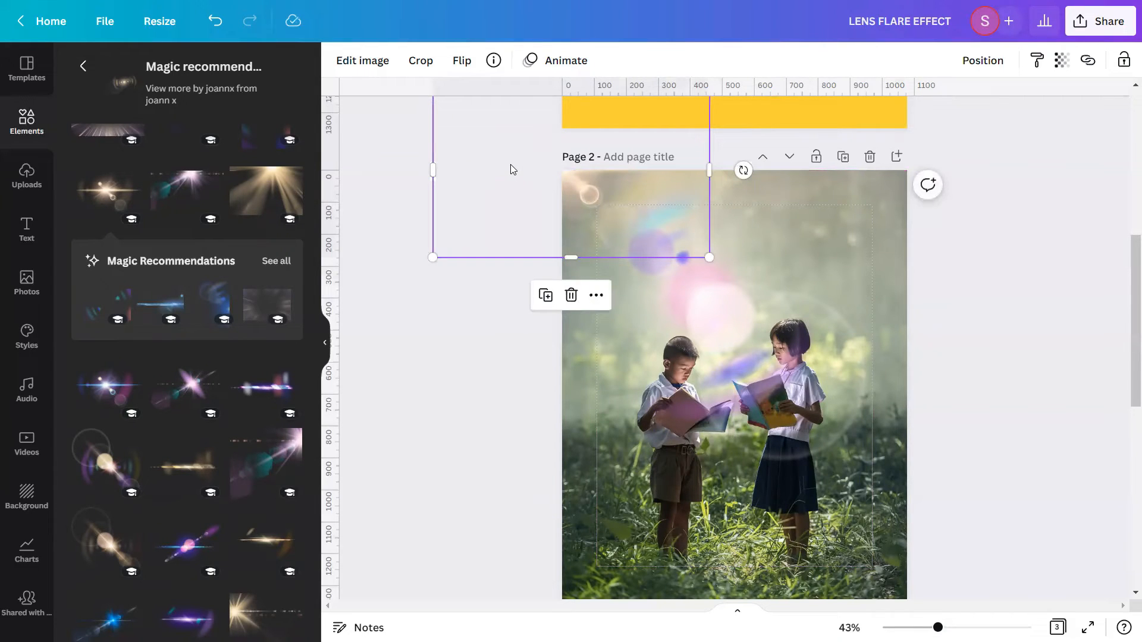
drag(710, 257, 783, 303)
drag(481, 173, 448, 160)
drag(747, 287, 805, 324)
drag(495, 179, 478, 162)
click(506, 256)
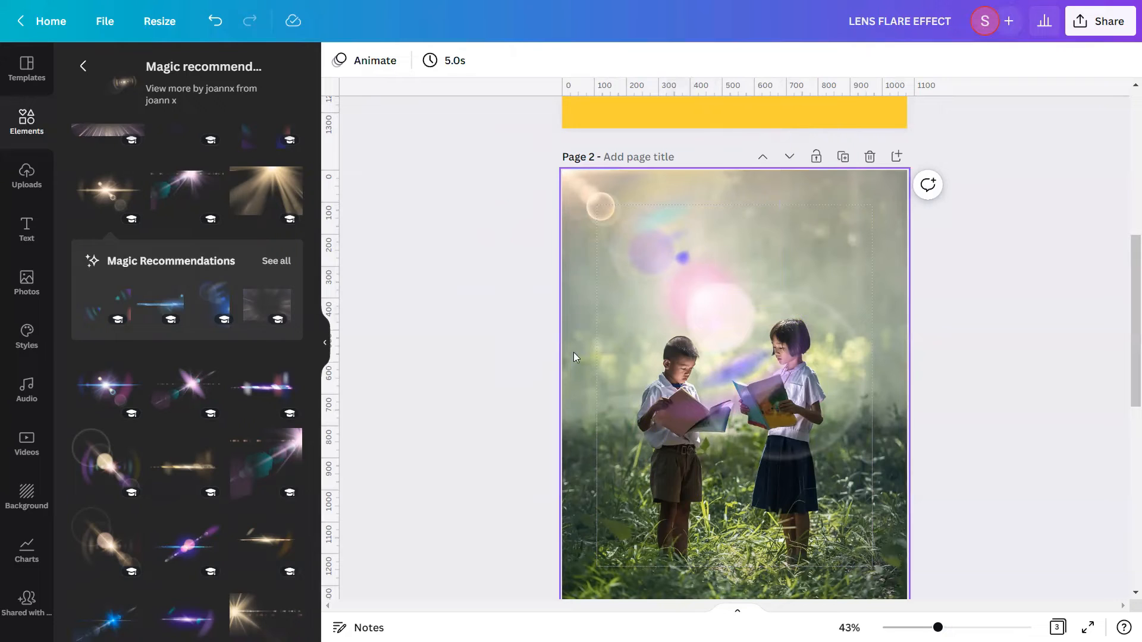
Step: Lock the anamorphic flare and the pink lens flare in place on page 2
click(615, 192)
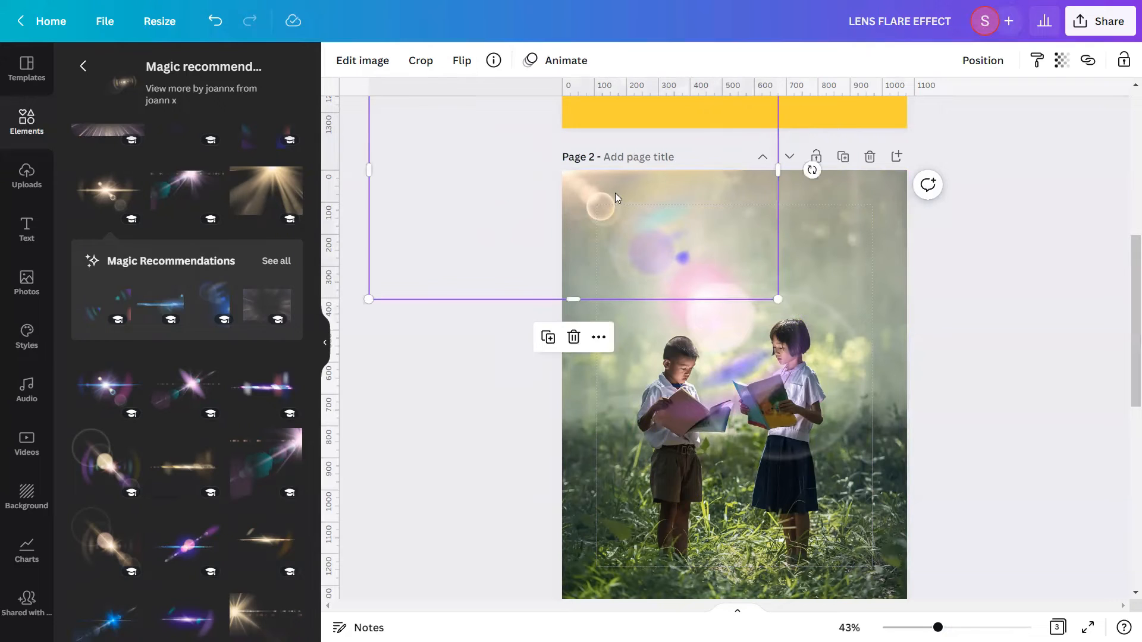
click(1122, 64)
click(815, 345)
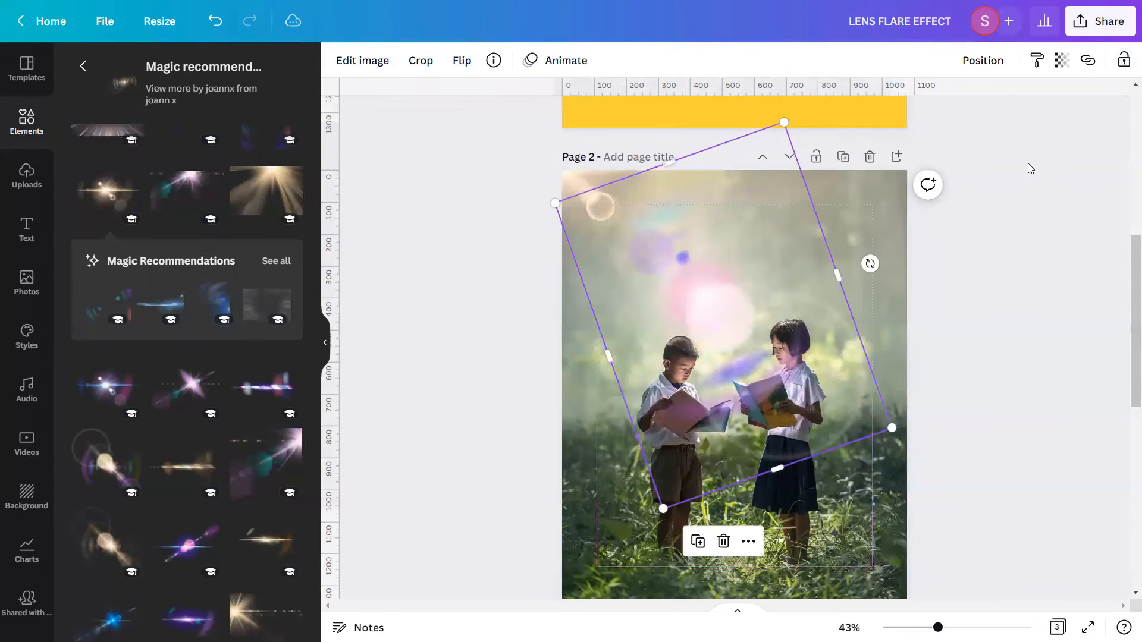
click(1124, 60)
click(1123, 62)
click(1039, 248)
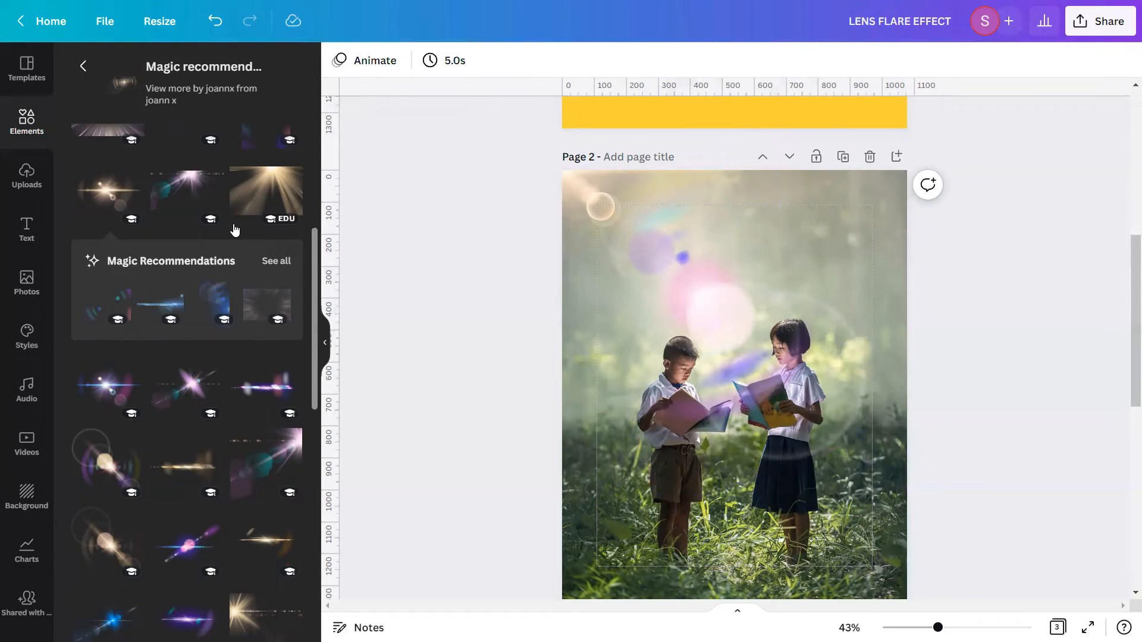
Step: Insert the "PNG Abstract Purple Lens Flare Transparent Background" graphic on page 2
scroll(240, 231, up, 4)
scroll(225, 230, up, 1)
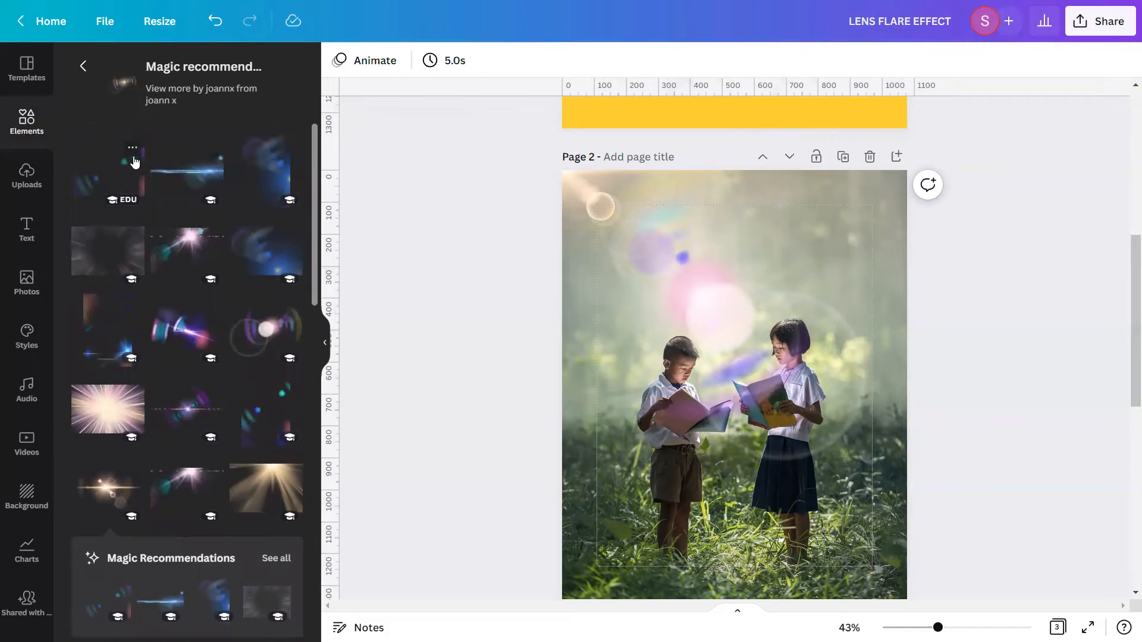
click(133, 148)
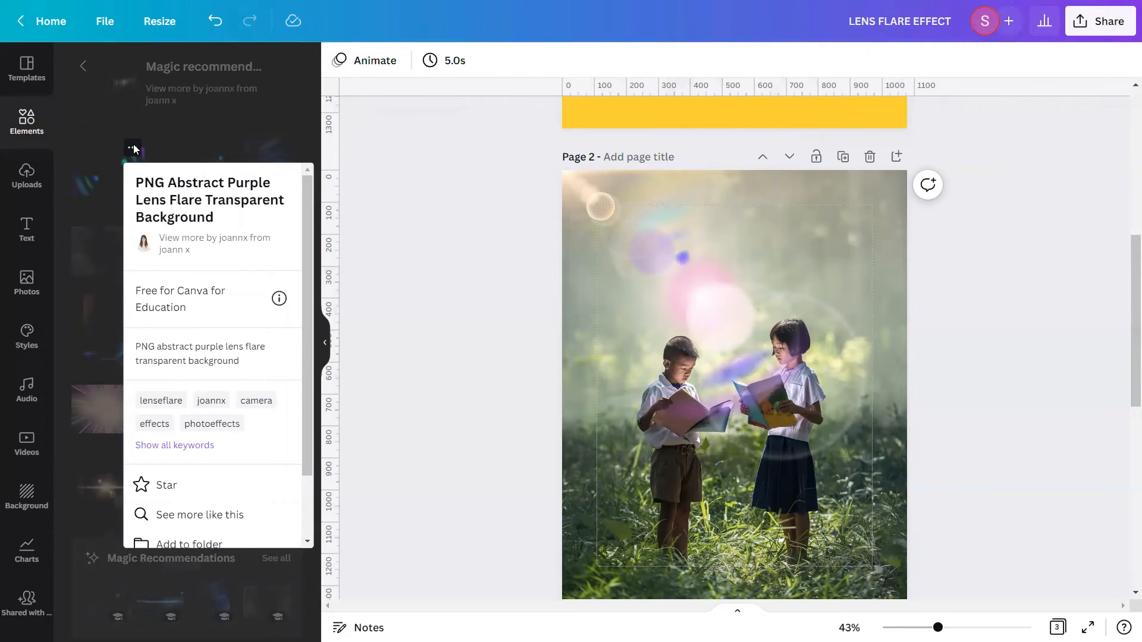
click(133, 148)
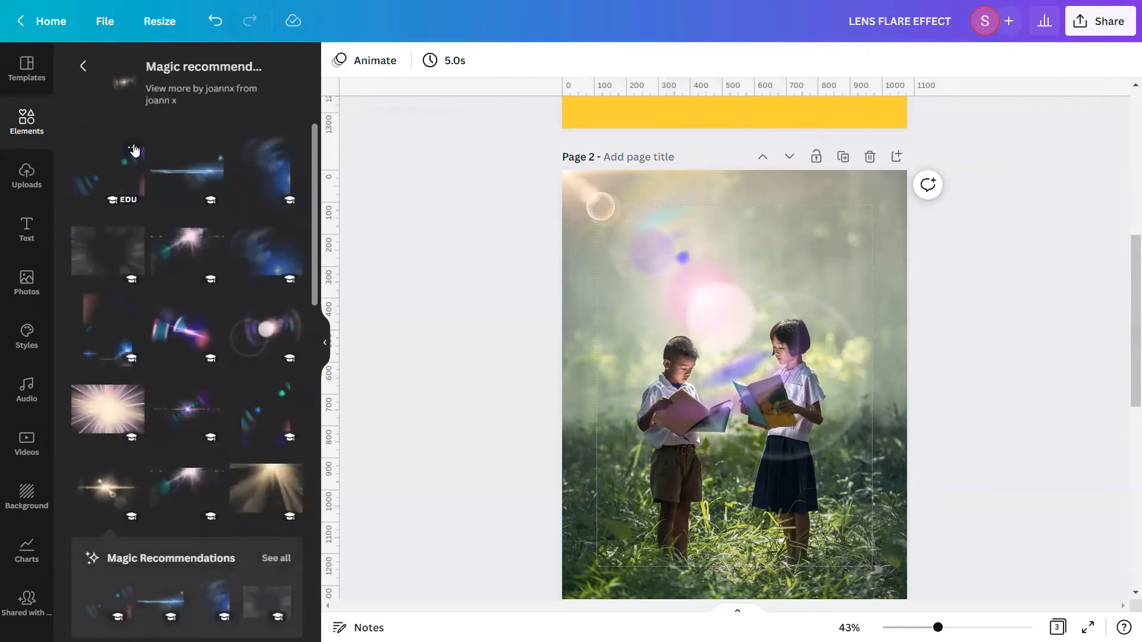
click(113, 168)
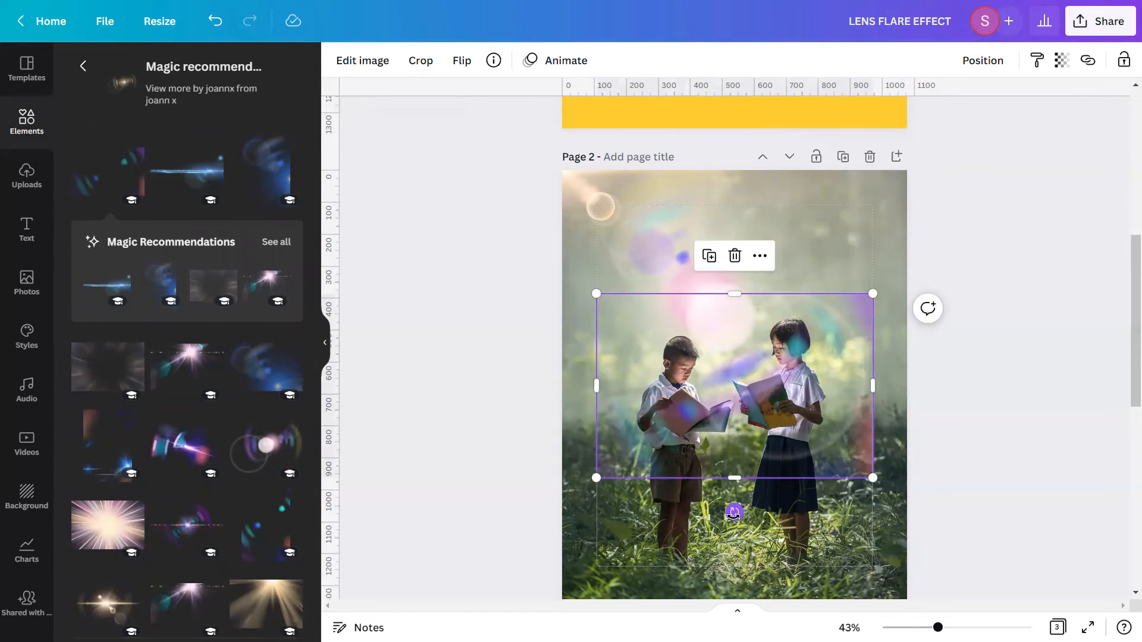
Step: Rotate the purple lens flare a quarter turn upright and enlarge it to 1,620 by 1,080 to span the page width
drag(730, 515, 674, 378)
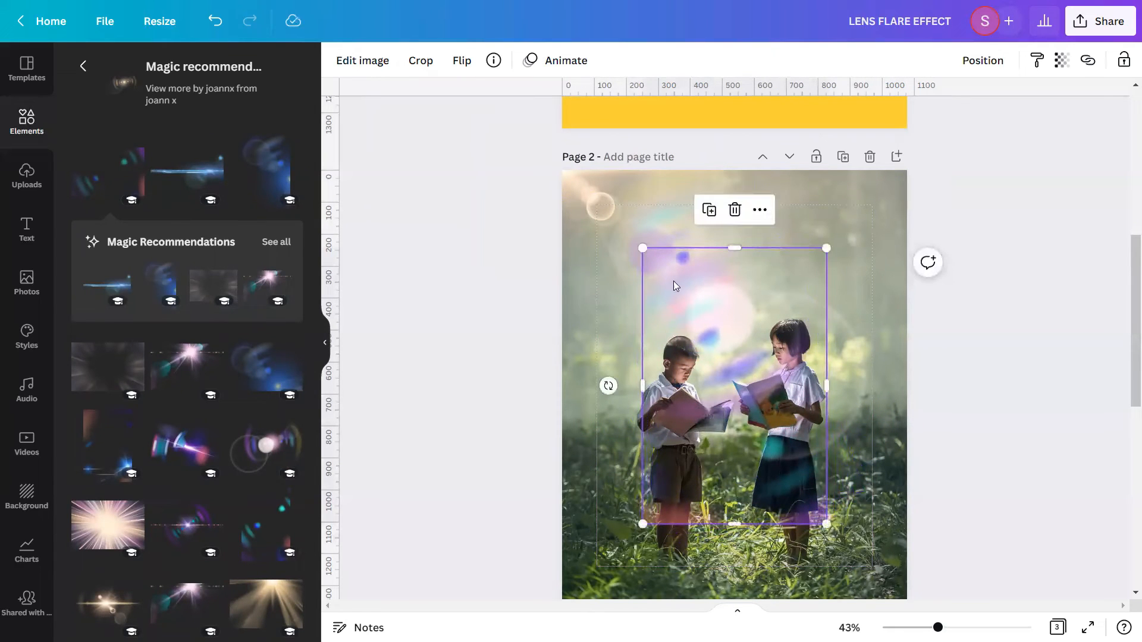
drag(646, 249, 542, 143)
scroll(638, 277, down, 4)
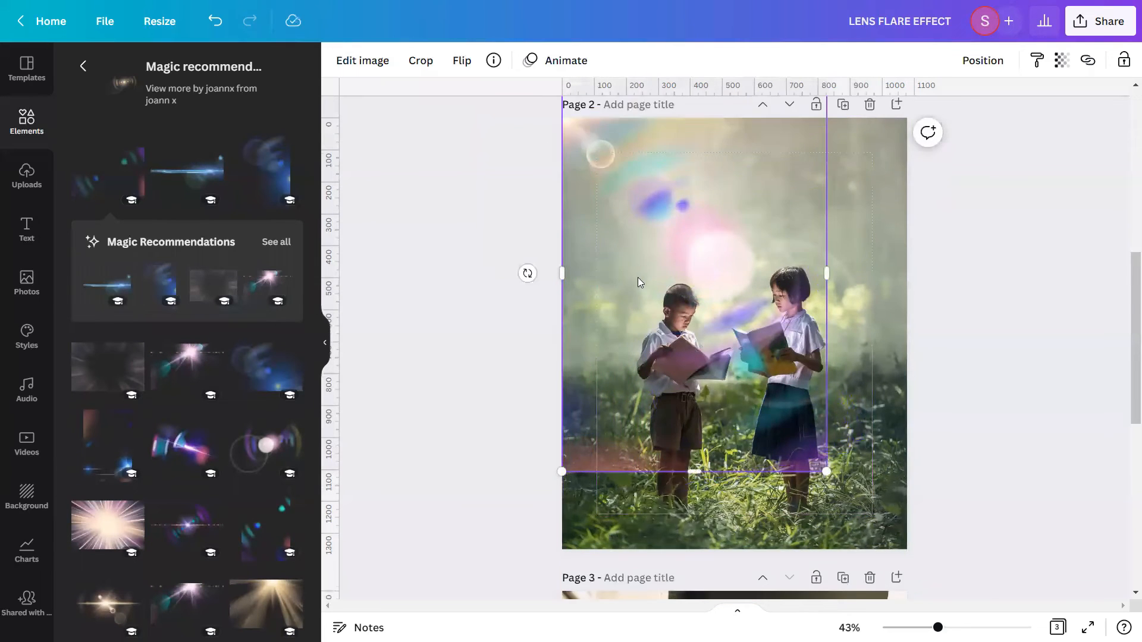
drag(826, 301, 925, 396)
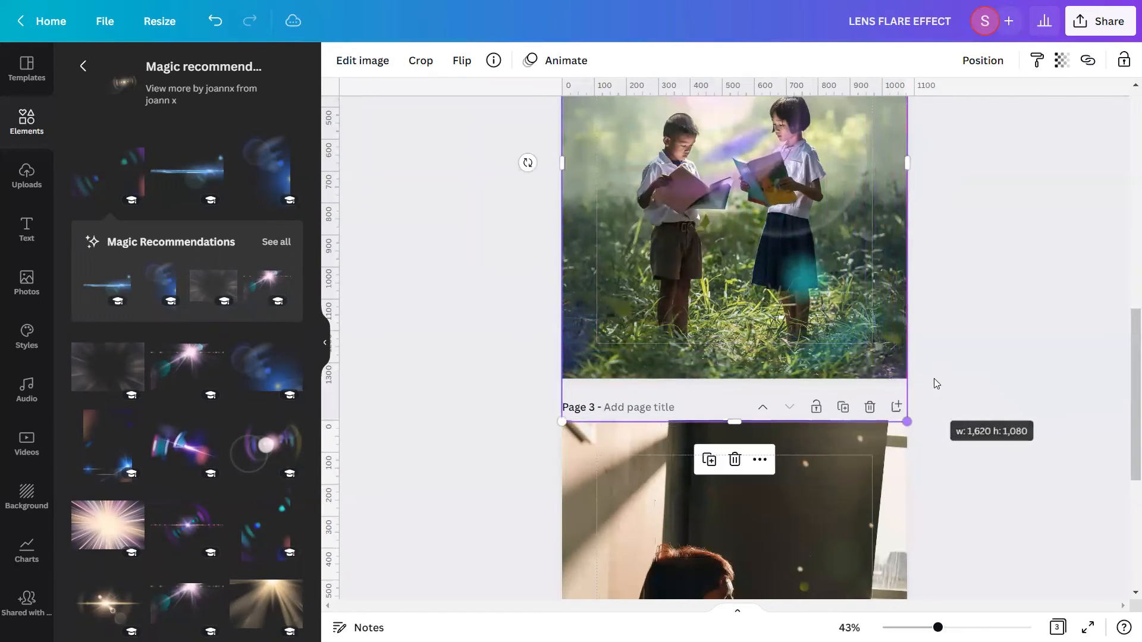
Step: Align the purple lens flare to the bottom of page 2 and lock it
click(999, 72)
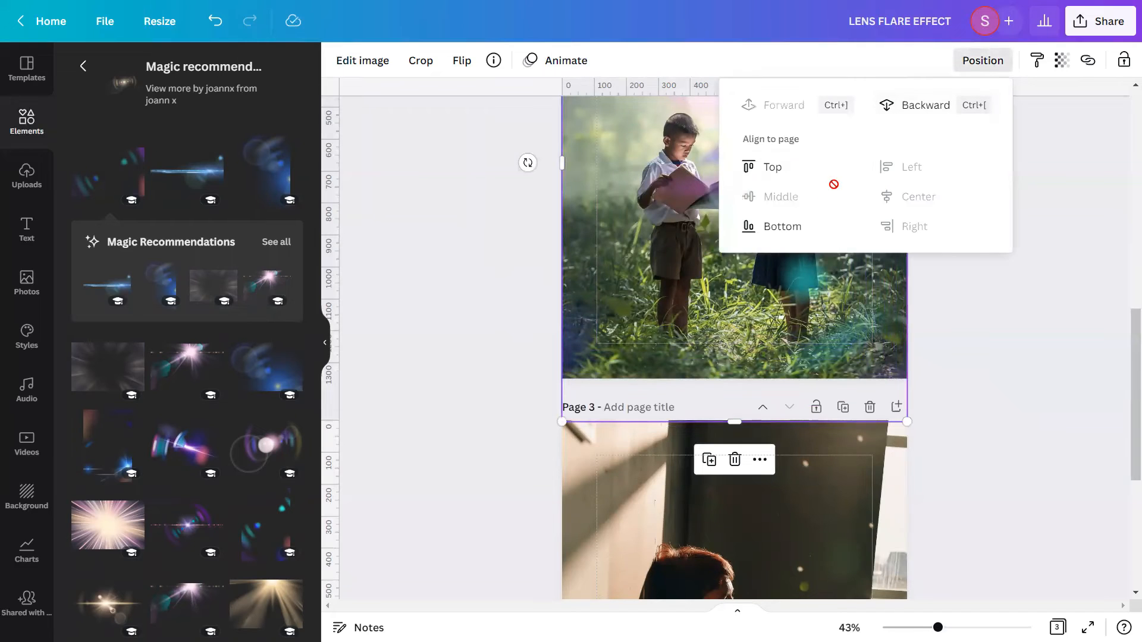
click(785, 225)
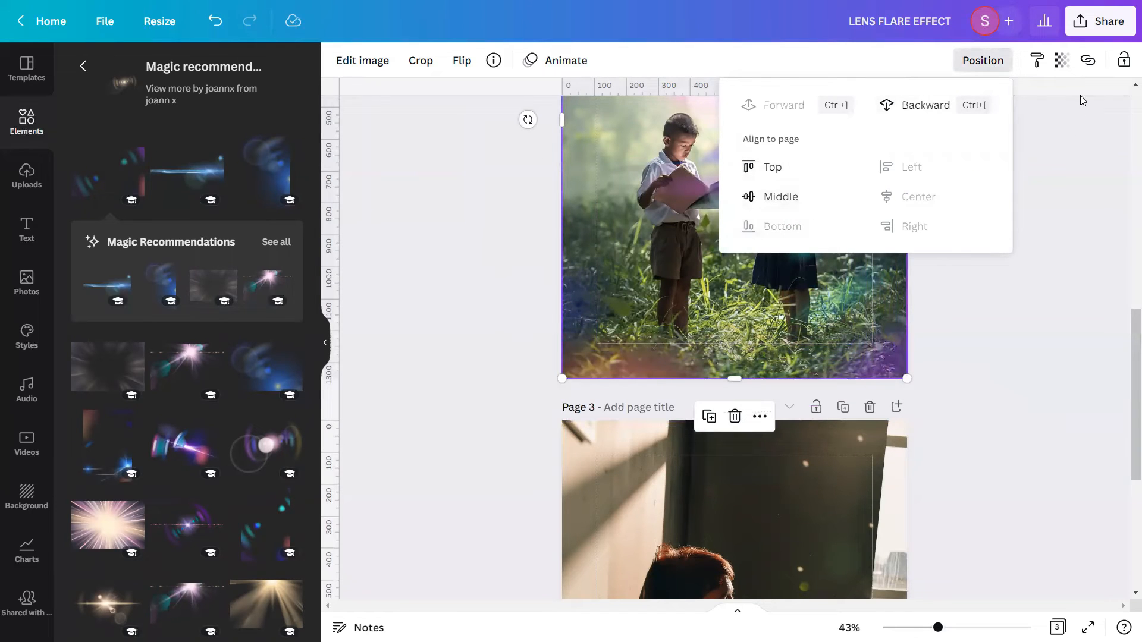
click(1124, 62)
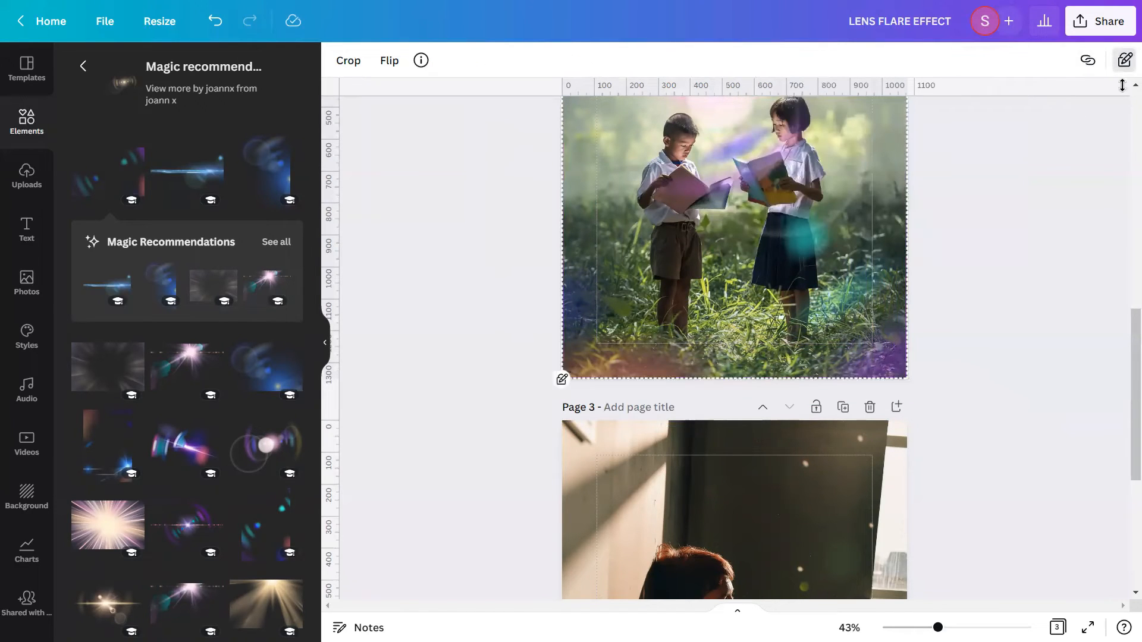
Step: Preview page 2 in full screen, then return to the editor and go to page 3
scroll(937, 122, up, 3)
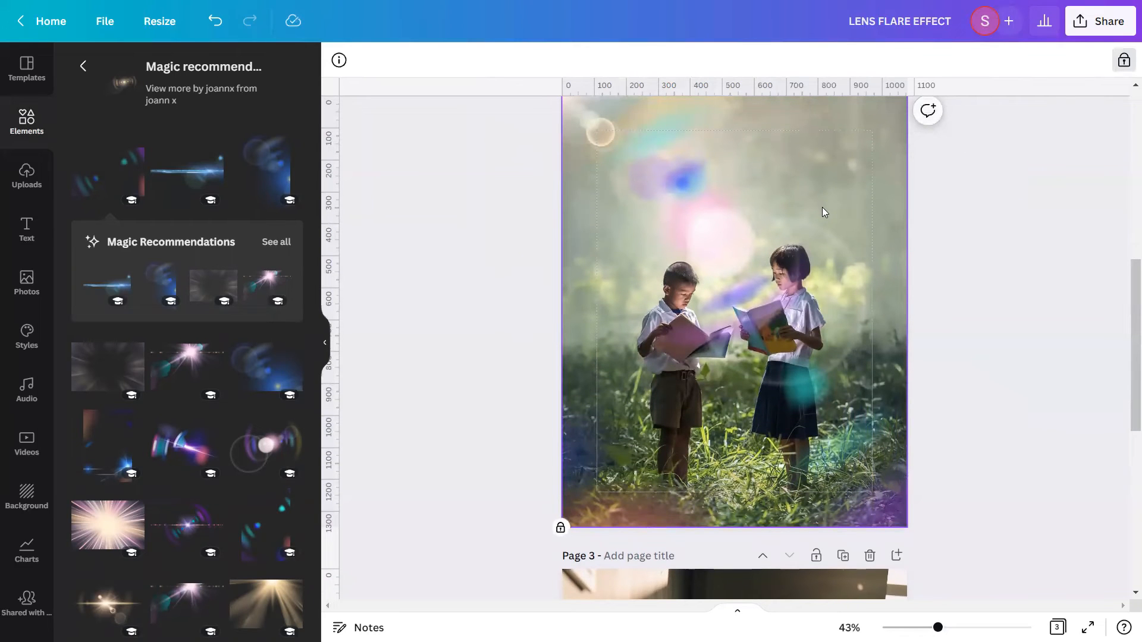
click(1088, 628)
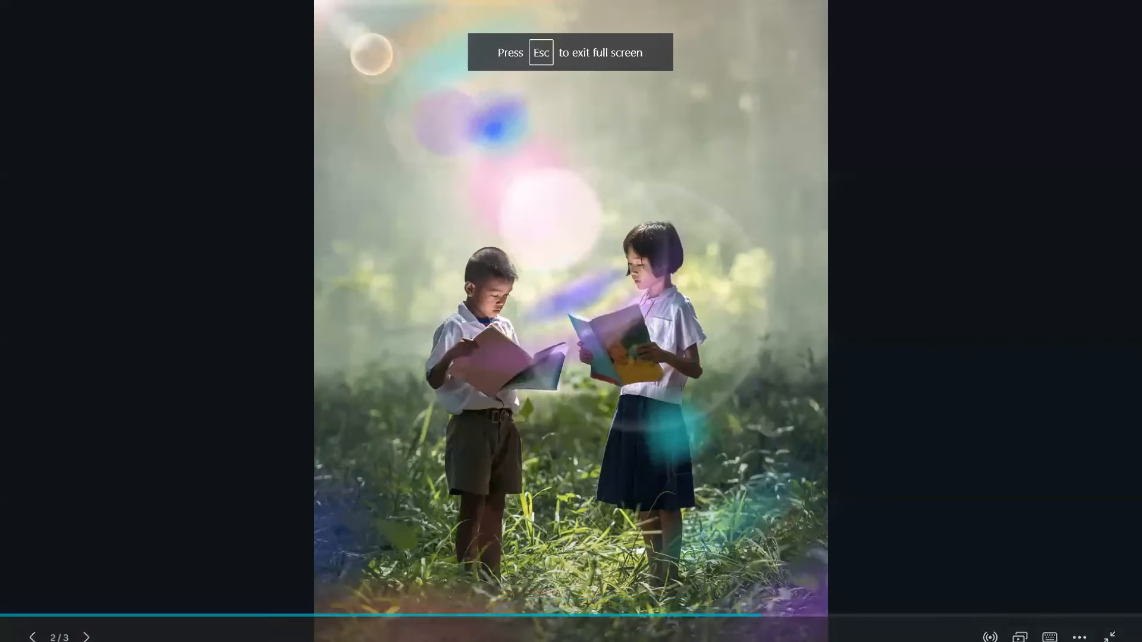
key(Escape)
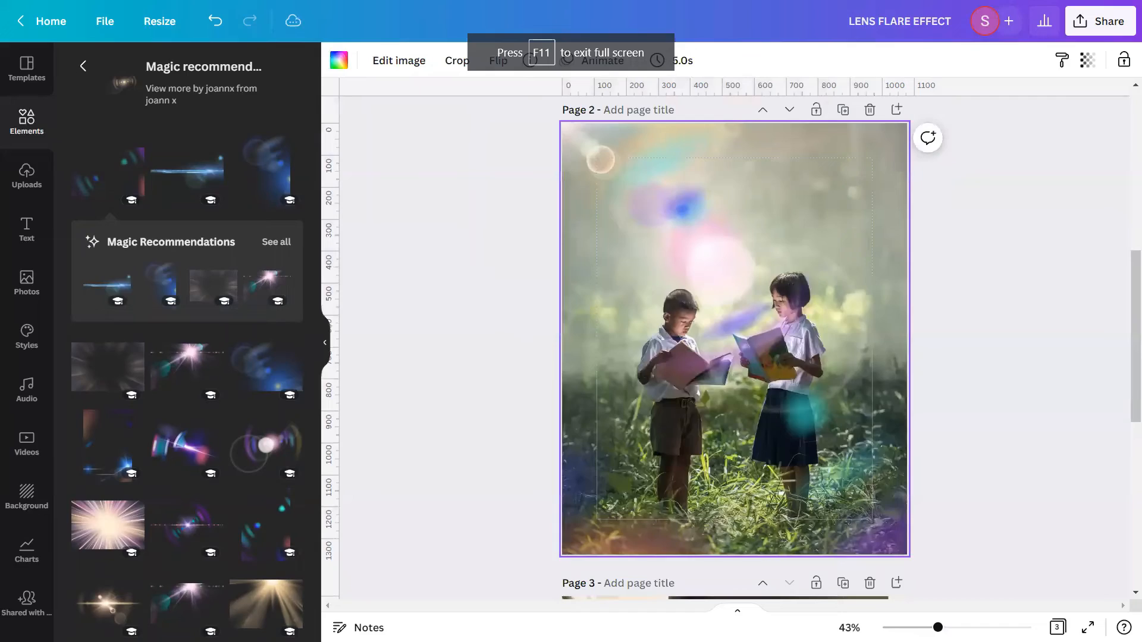
click(963, 376)
scroll(963, 375, down, 5)
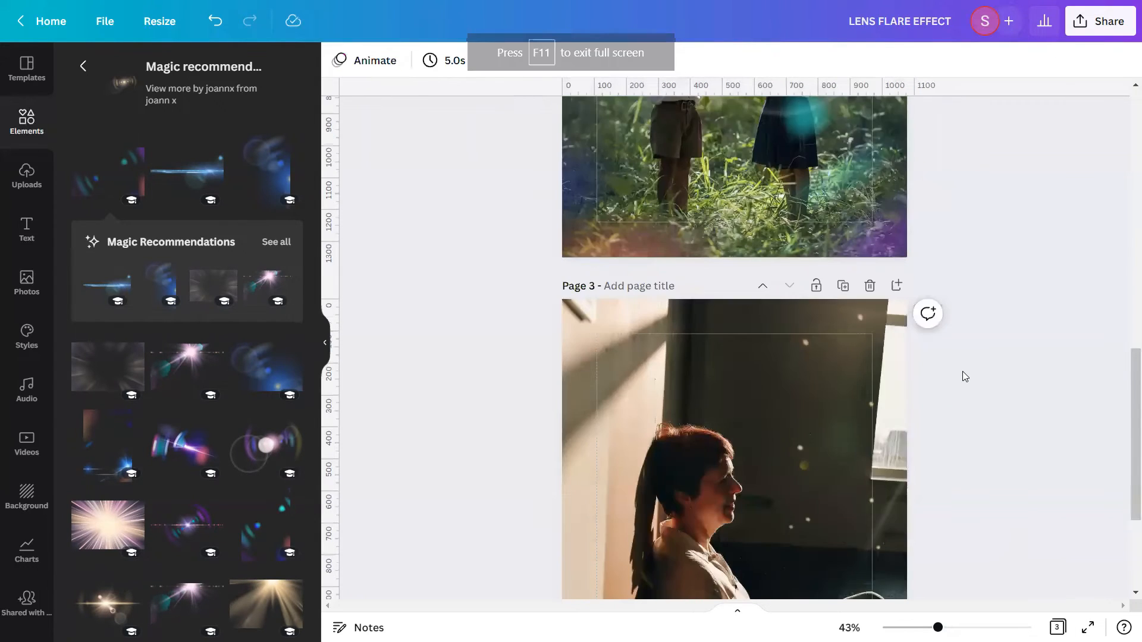
Step: Search the photo library for "brand:BAEzOvYqUQ4" while working on page 3
scroll(963, 376, down, 3)
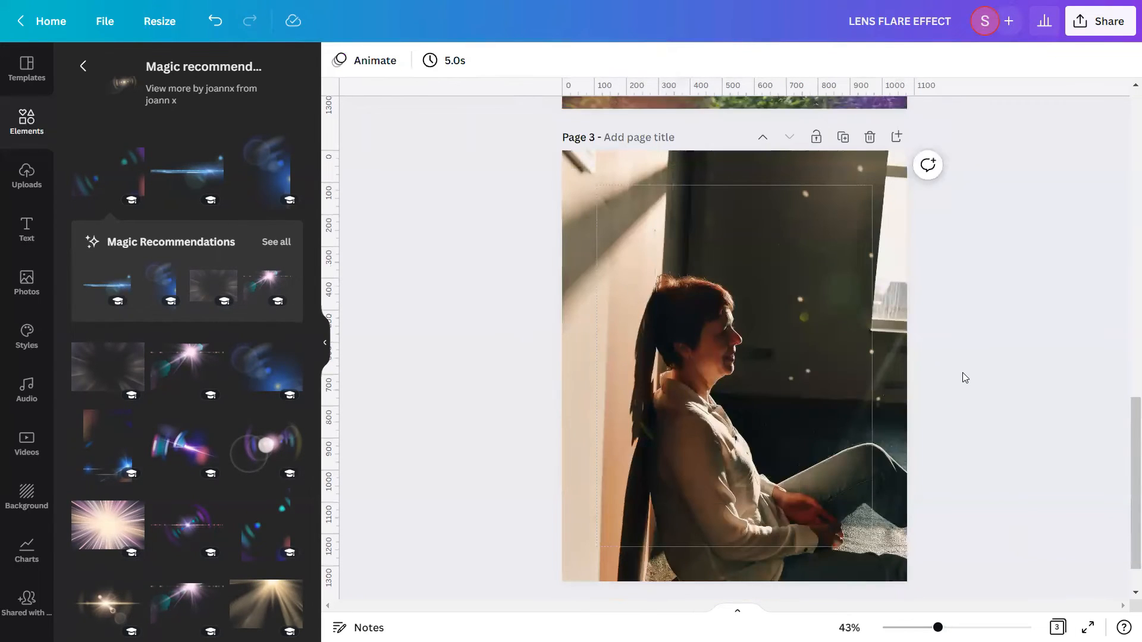
click(326, 349)
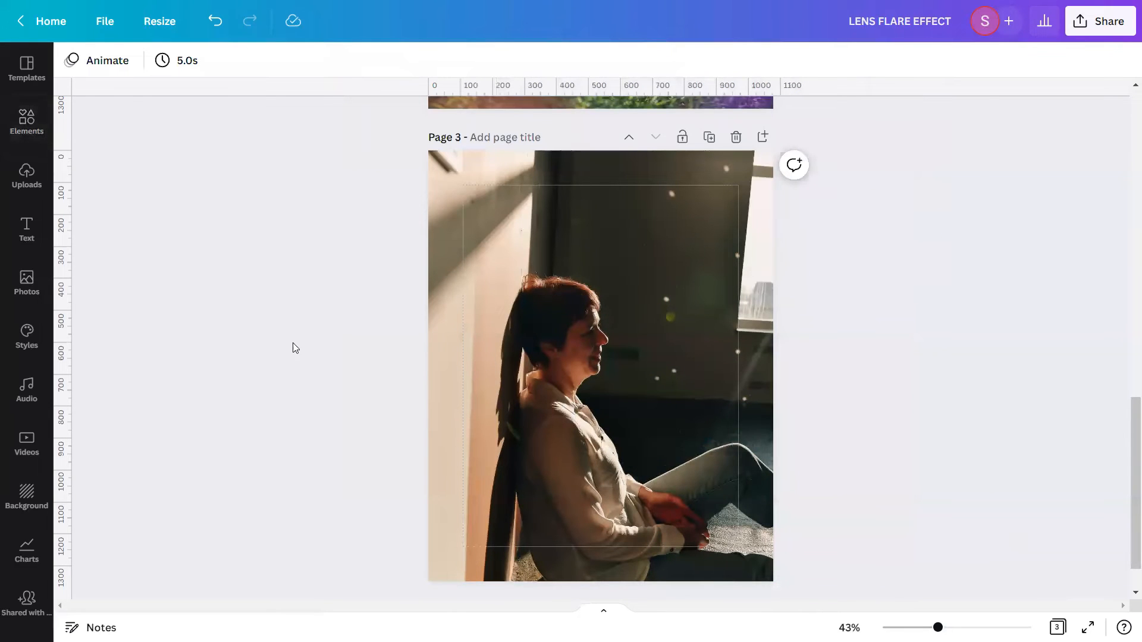
click(34, 291)
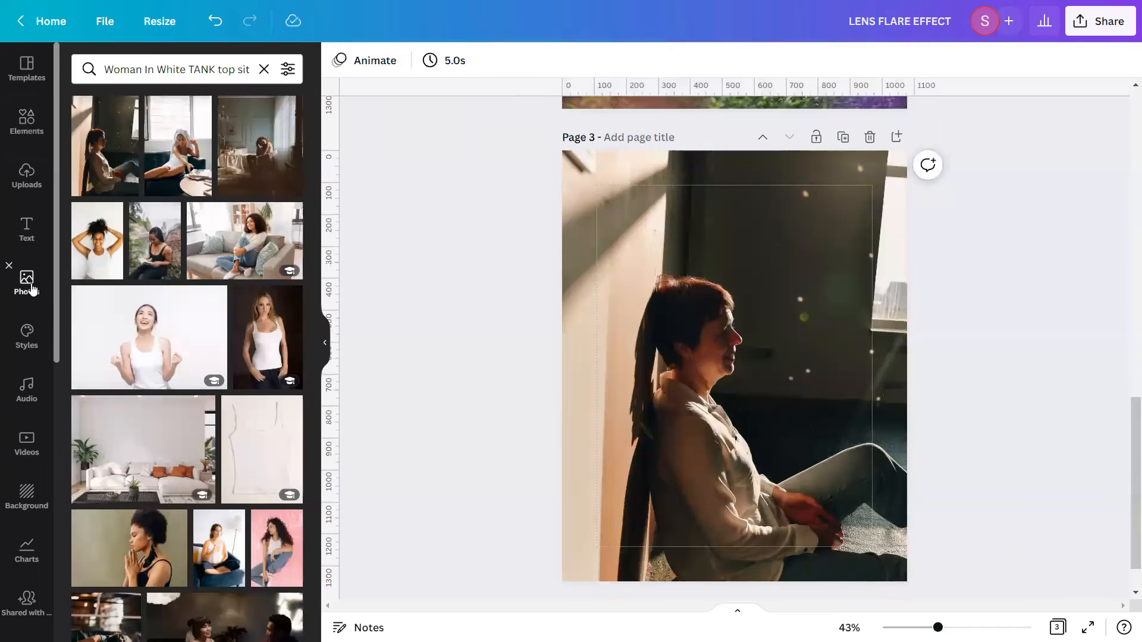
click(263, 69)
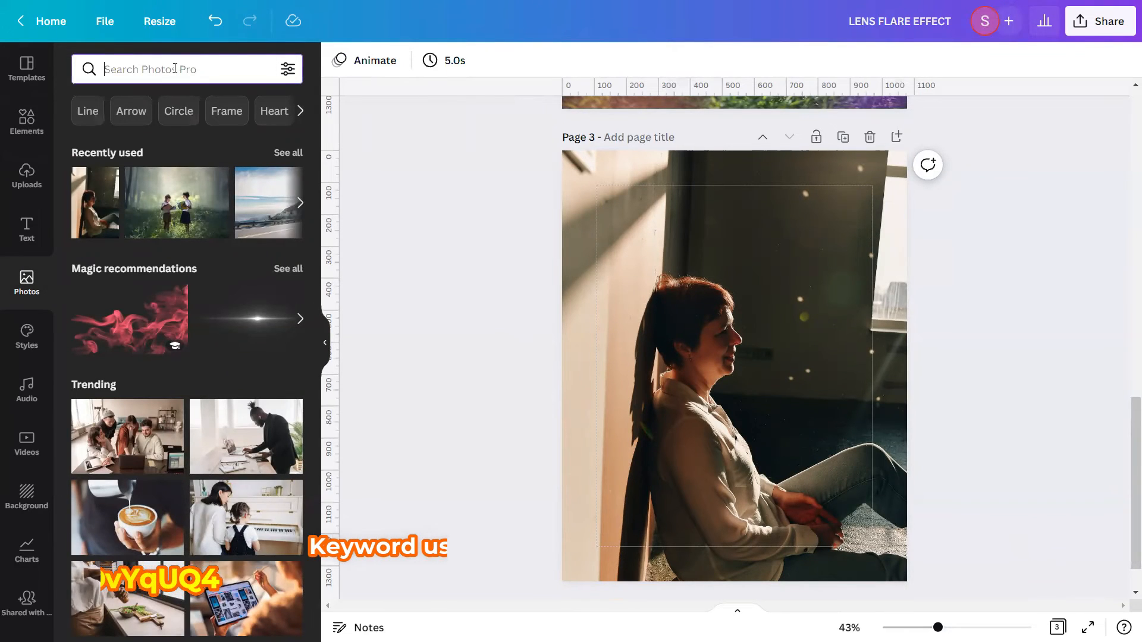
text(br)
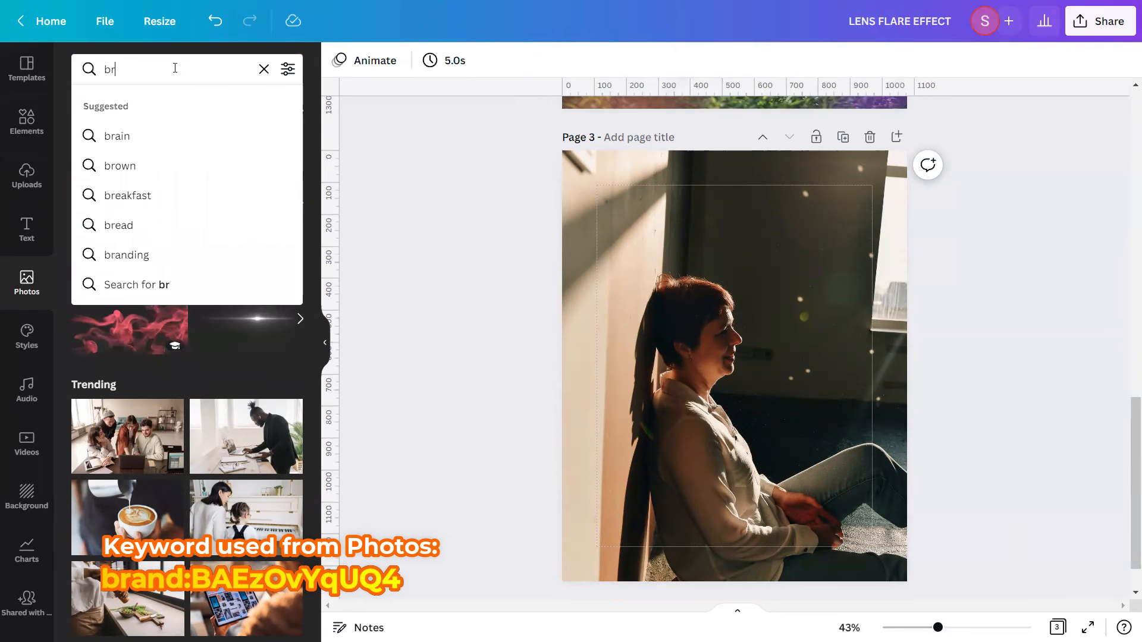
text(and)
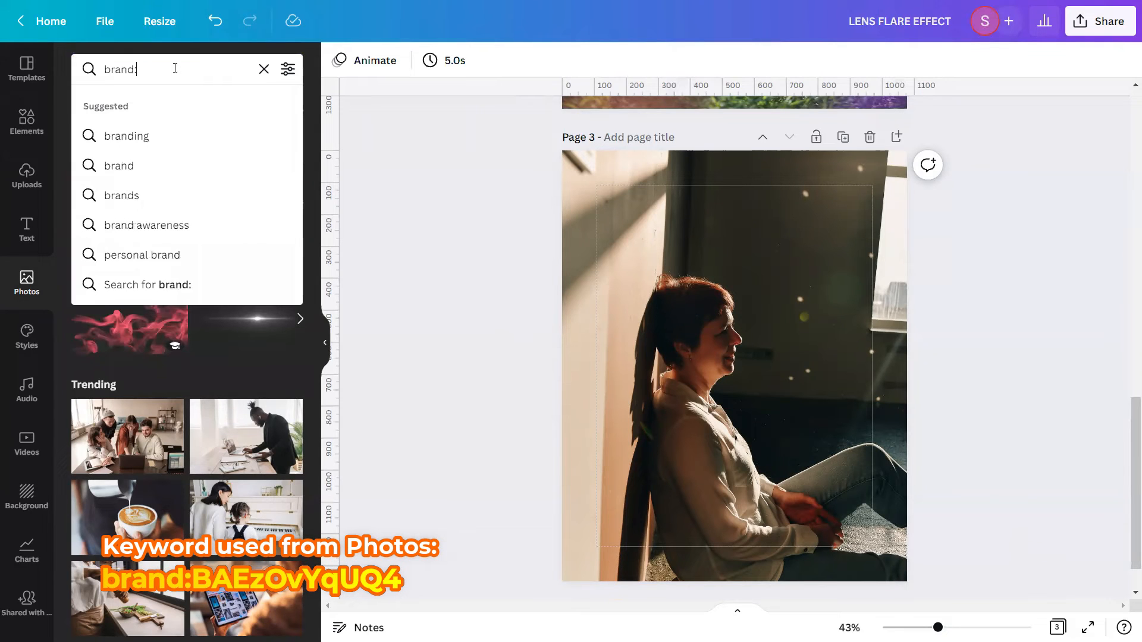
text(:B)
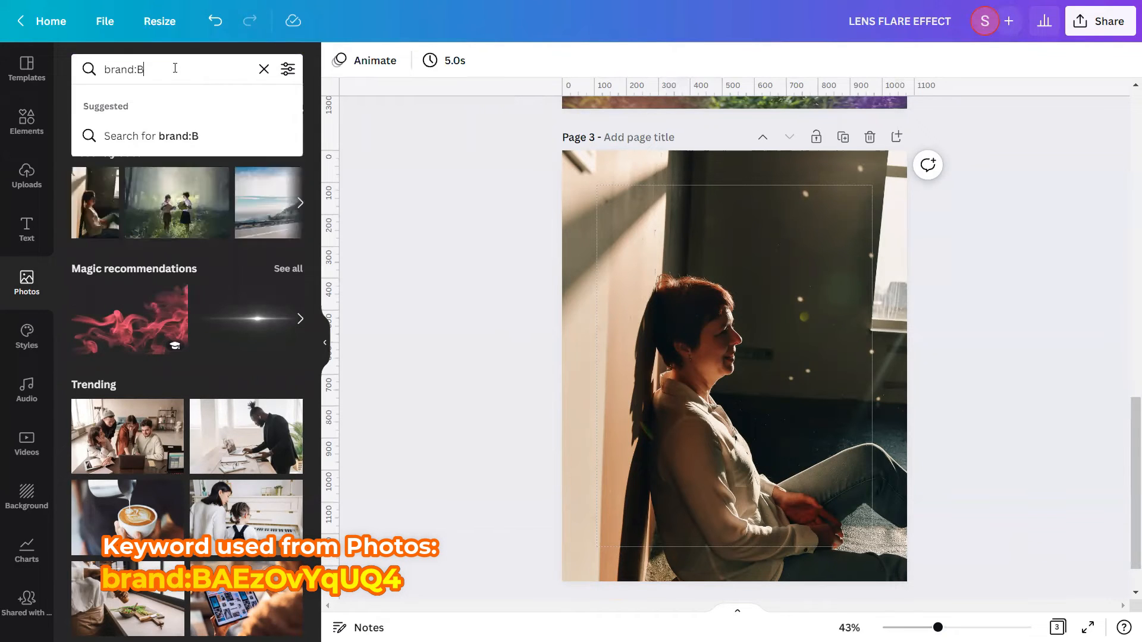
text(AEzOvYq)
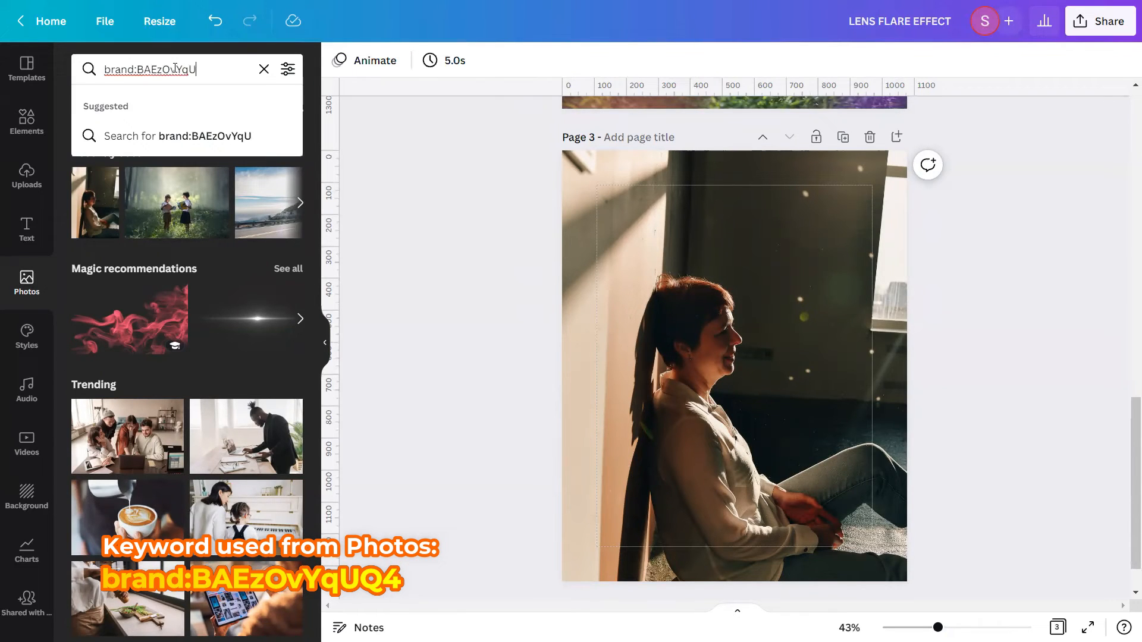
text(UQ4)
key(Return)
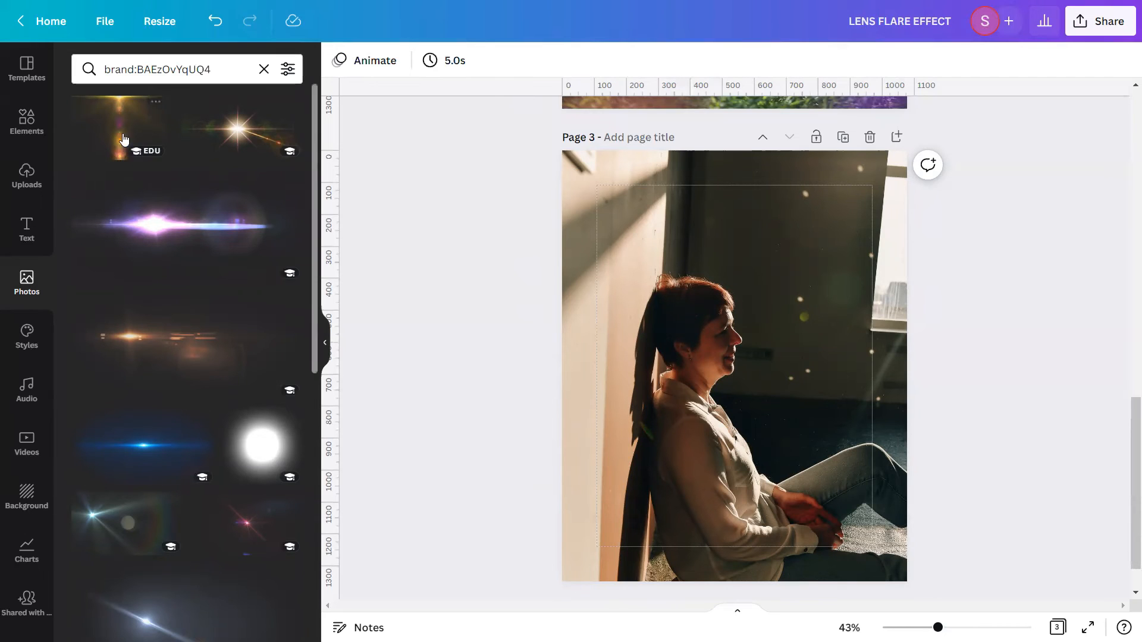
Step: Insert the yellow "Lens flares" photo with the vertical light streak on page 3
click(156, 105)
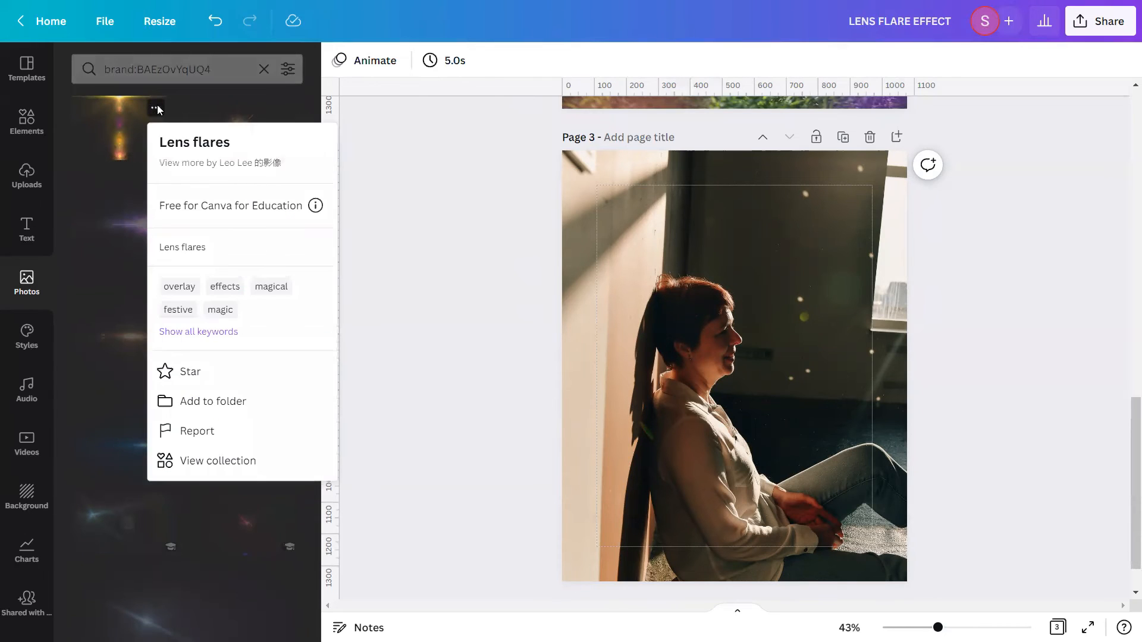
click(157, 105)
click(116, 113)
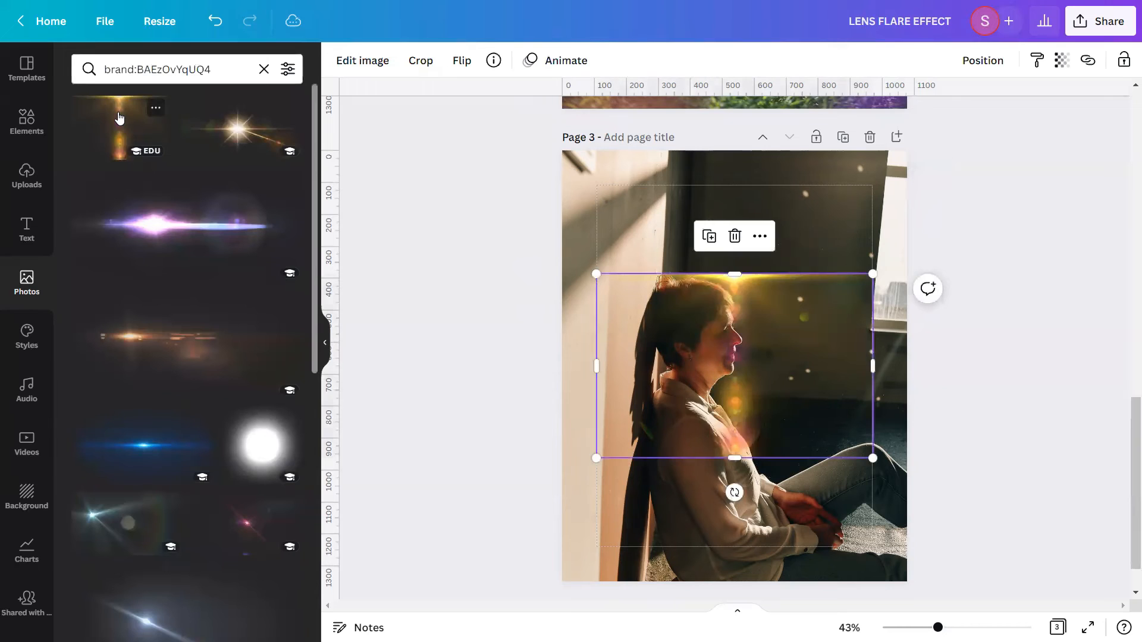
click(324, 343)
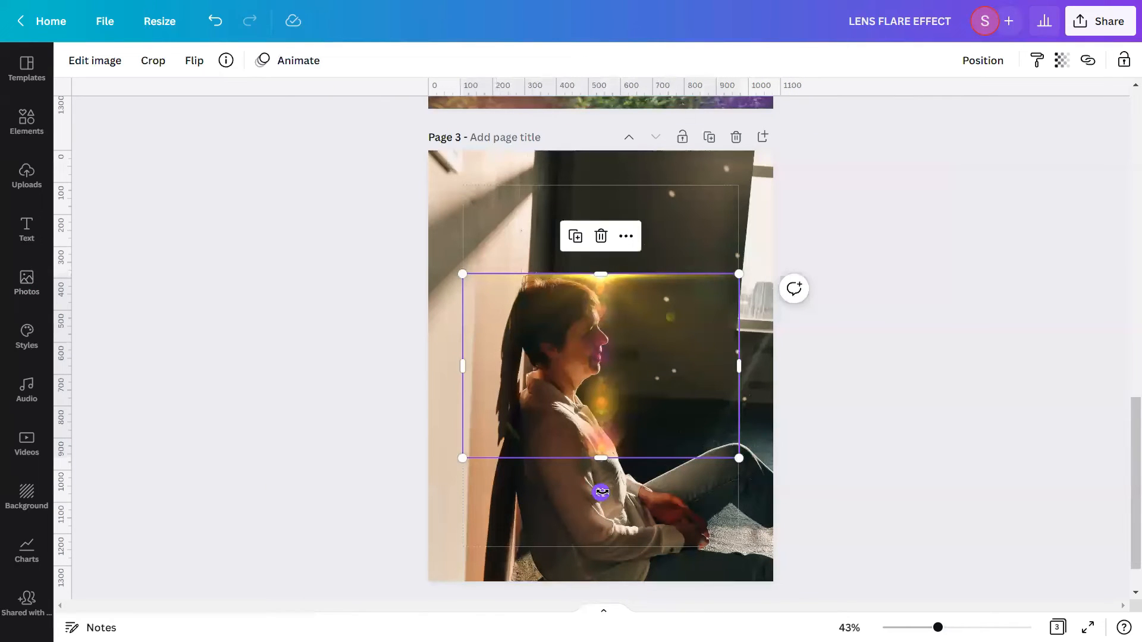
Step: Rotate the yellow lens flare diagonally with its bright edge toward the window, enlarge it and move it over the page 3 photo
drag(602, 492, 512, 425)
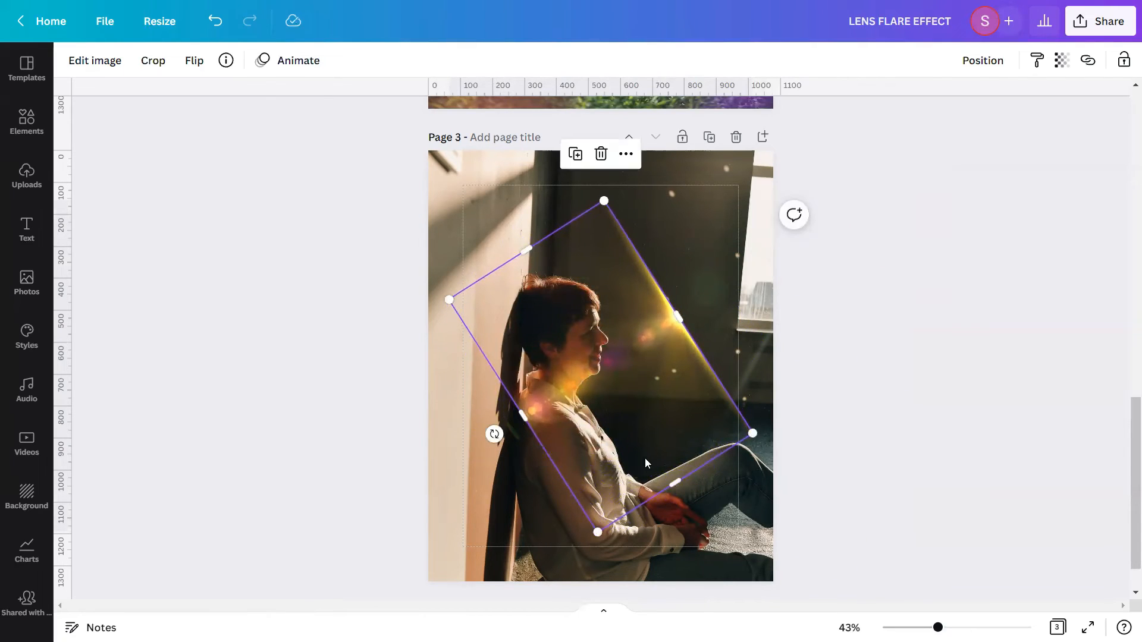
scroll(663, 462, down, 1)
drag(752, 380, 1012, 494)
drag(930, 474, 828, 399)
Step: Enlarge the rotated lens flare from its upper and lower corners until it extends well beyond page 3
scroll(826, 397, up, 1)
scroll(826, 396, up, 2)
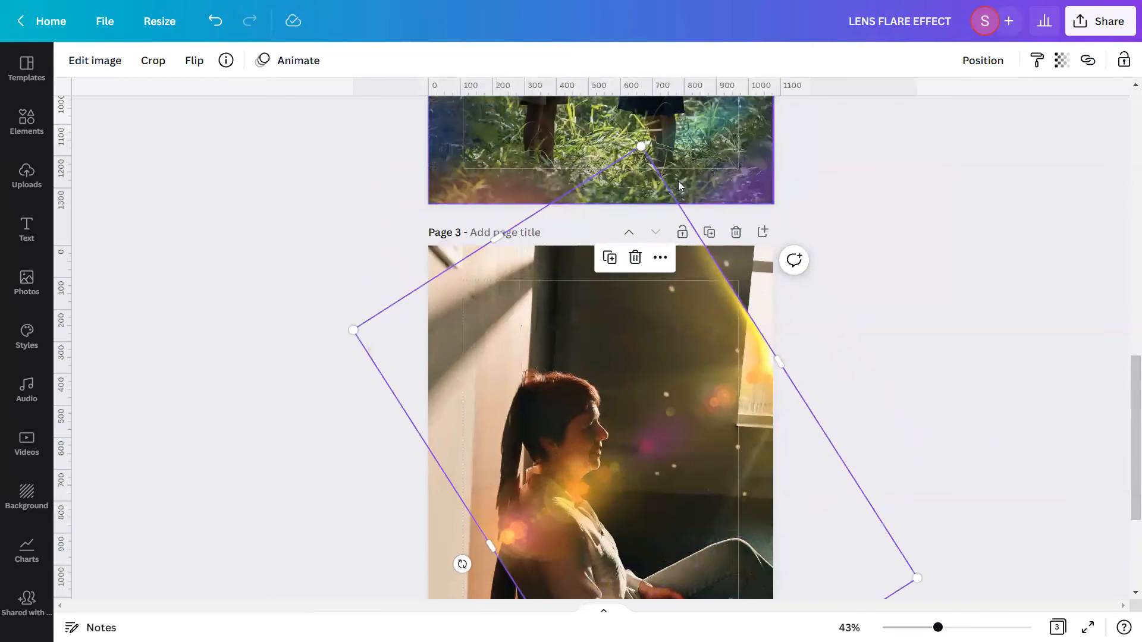
drag(640, 142, 608, 28)
scroll(616, 344, down, 4)
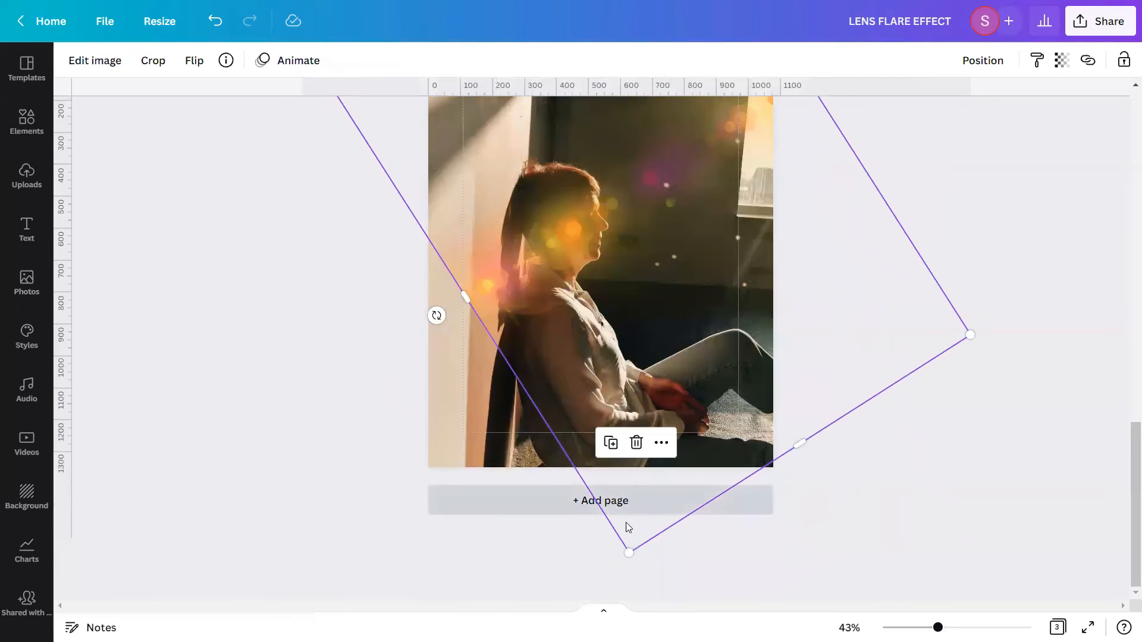
drag(629, 553, 625, 627)
scroll(618, 381, down, 1)
drag(625, 553, 624, 639)
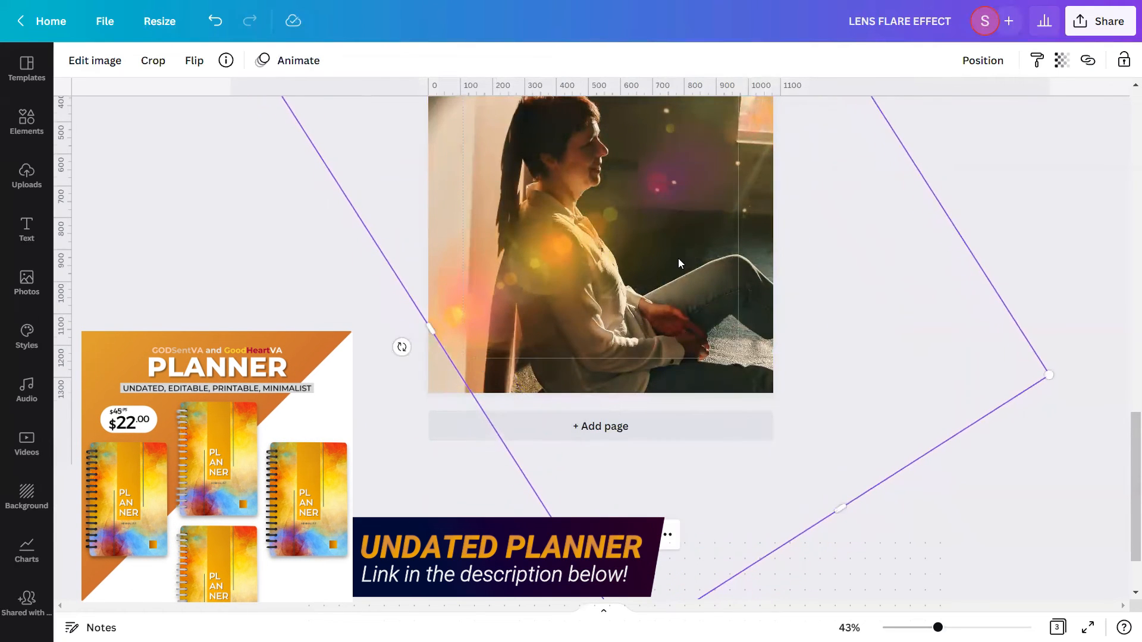
Step: Enlarge the lens flare slightly more and shift it so its light spots run from the window down across the woman
scroll(678, 256, up, 3)
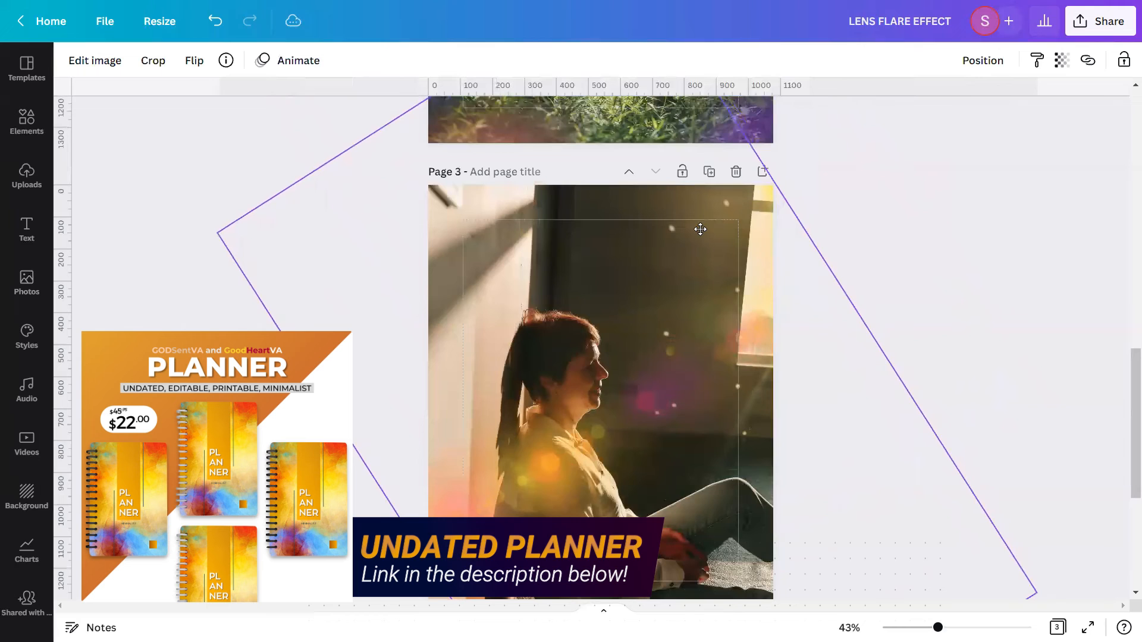
scroll(684, 333, down, 4)
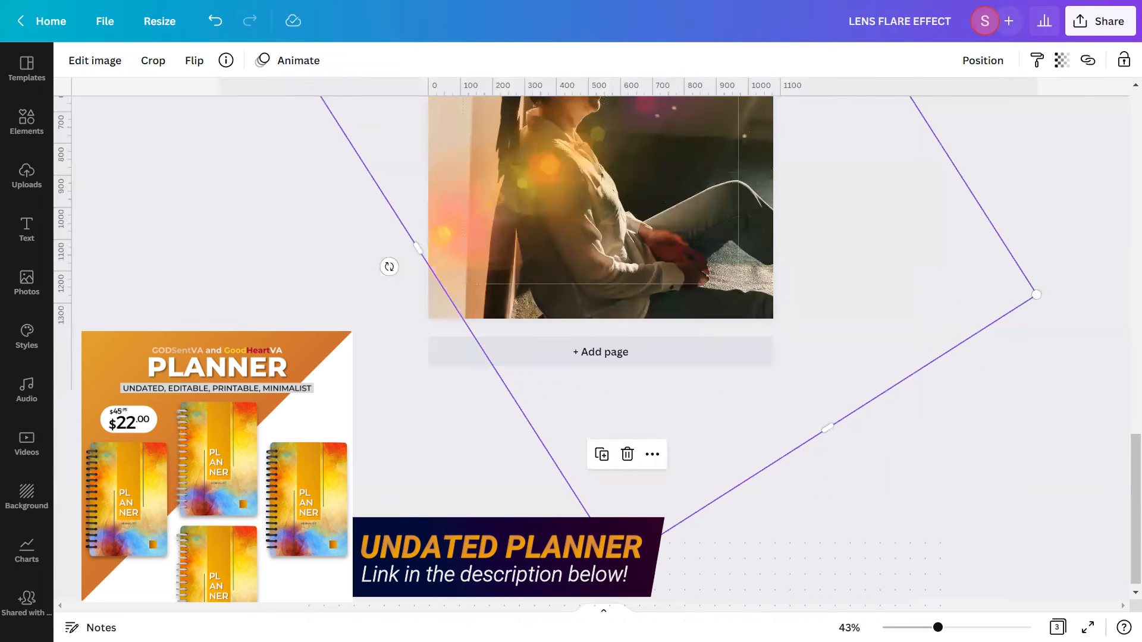
drag(1036, 294, 1063, 336)
scroll(671, 325, up, 1)
drag(671, 325, 677, 298)
scroll(677, 299, up, 2)
mouse_move(670, 372)
mouse_down()
mouse_move(665, 389)
mouse_move(652, 382)
mouse_up()
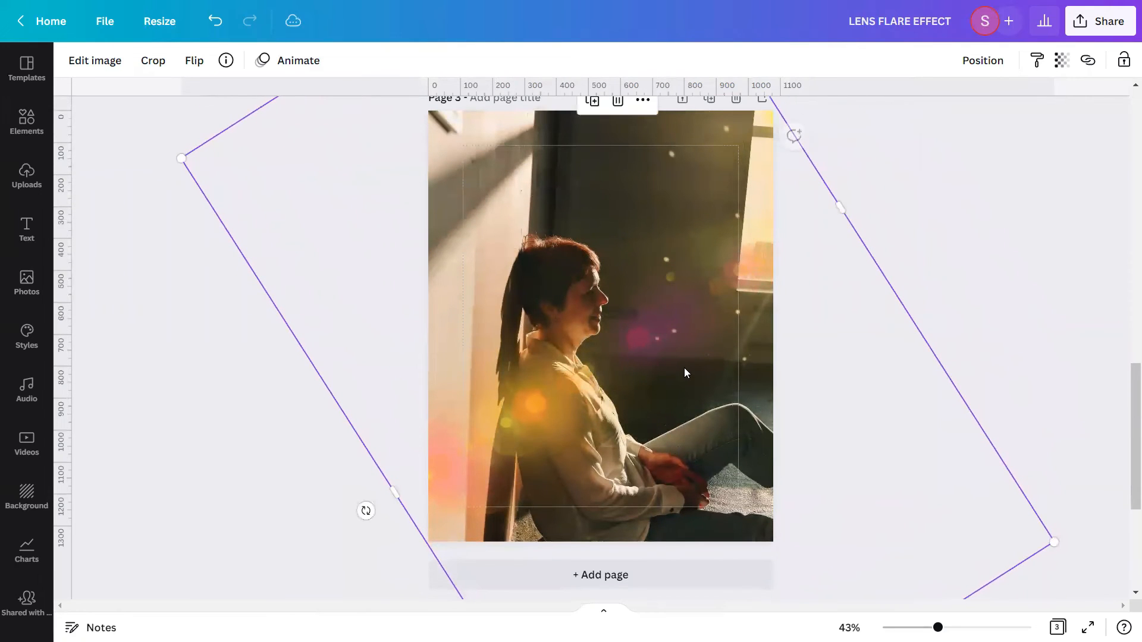
drag(719, 355, 717, 351)
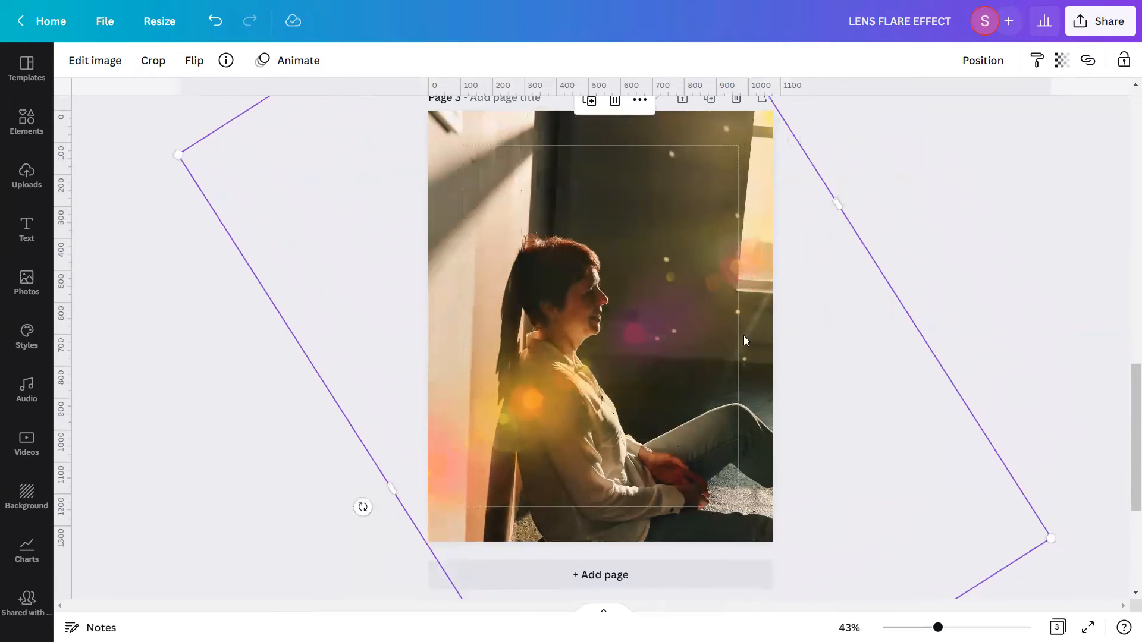
Step: Lock the yellow lens flare on page 3 and deselect it
click(1123, 61)
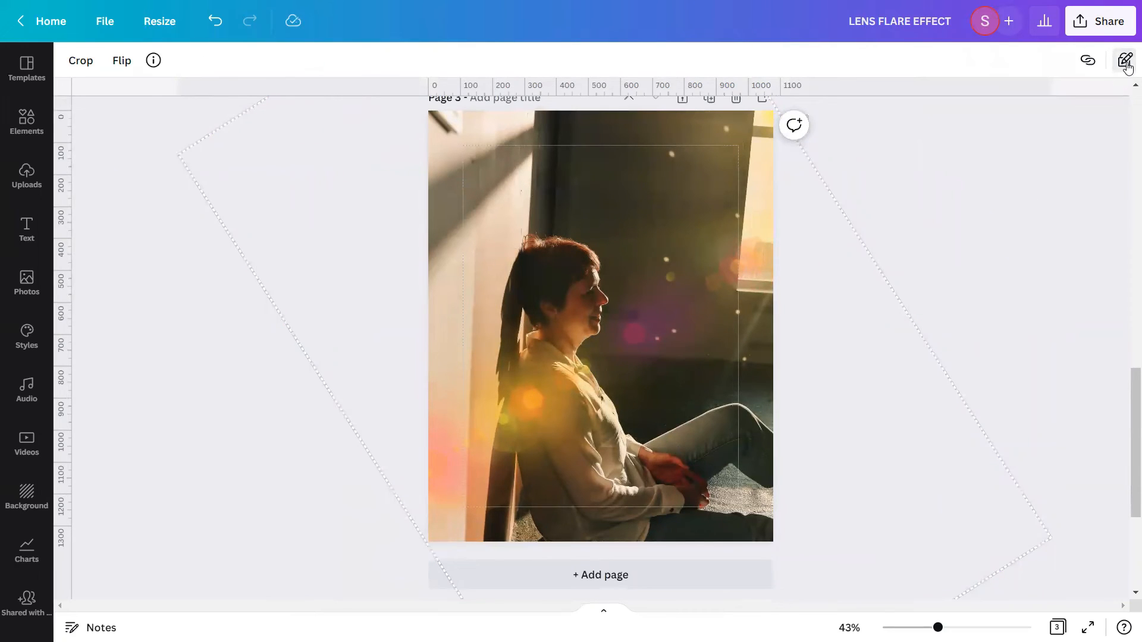
click(1124, 62)
click(991, 157)
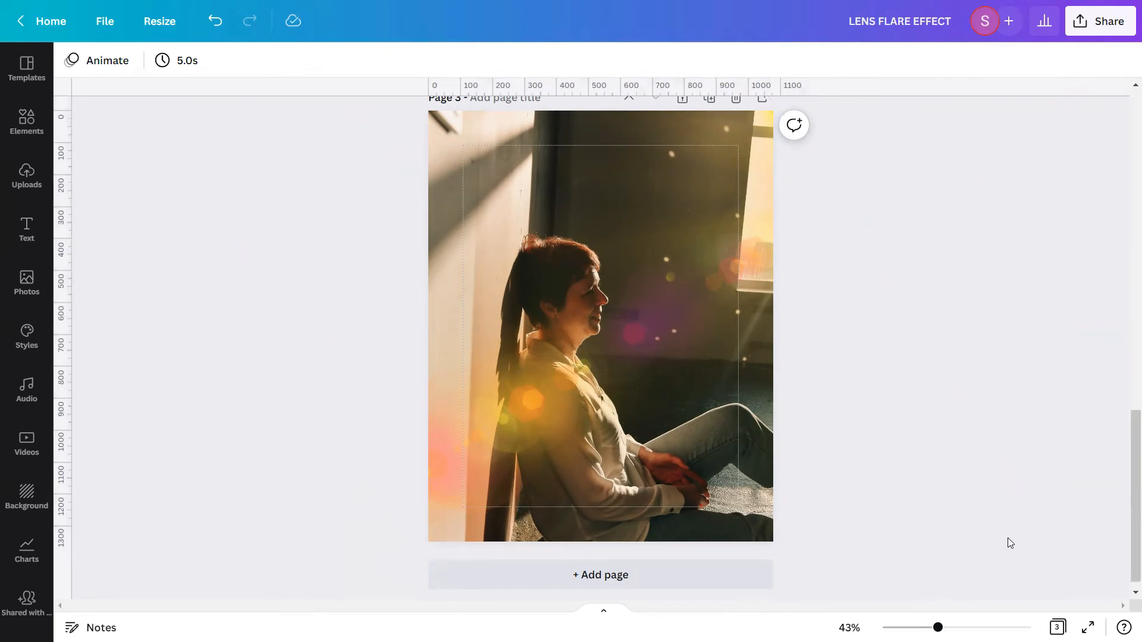
Step: Preview page 3 in full screen and return to the editor
click(1087, 627)
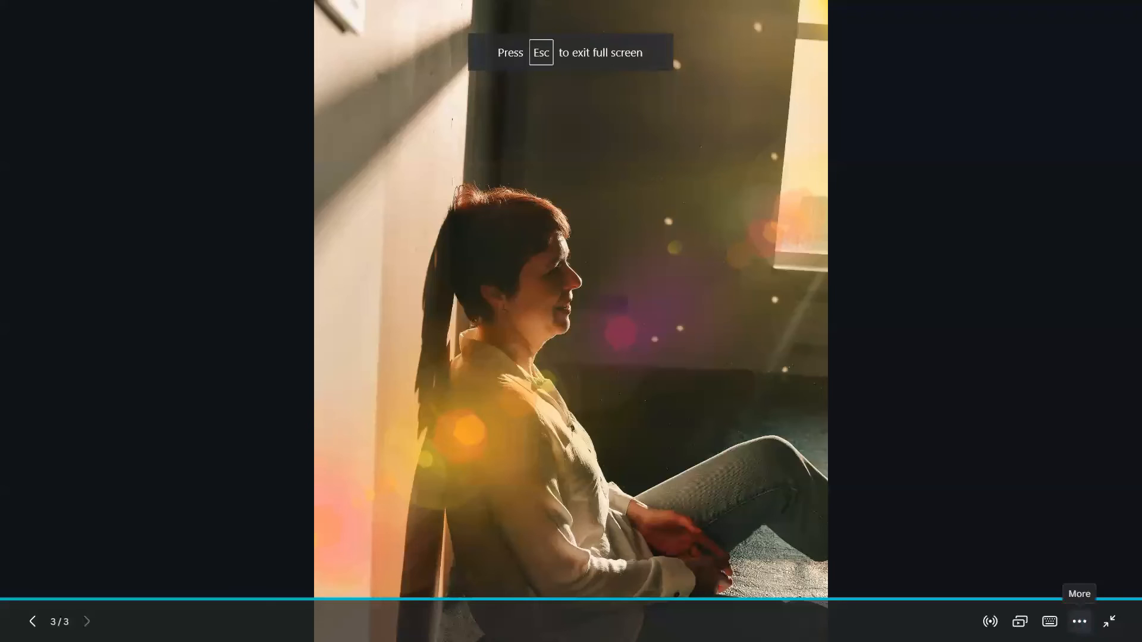
click(1065, 638)
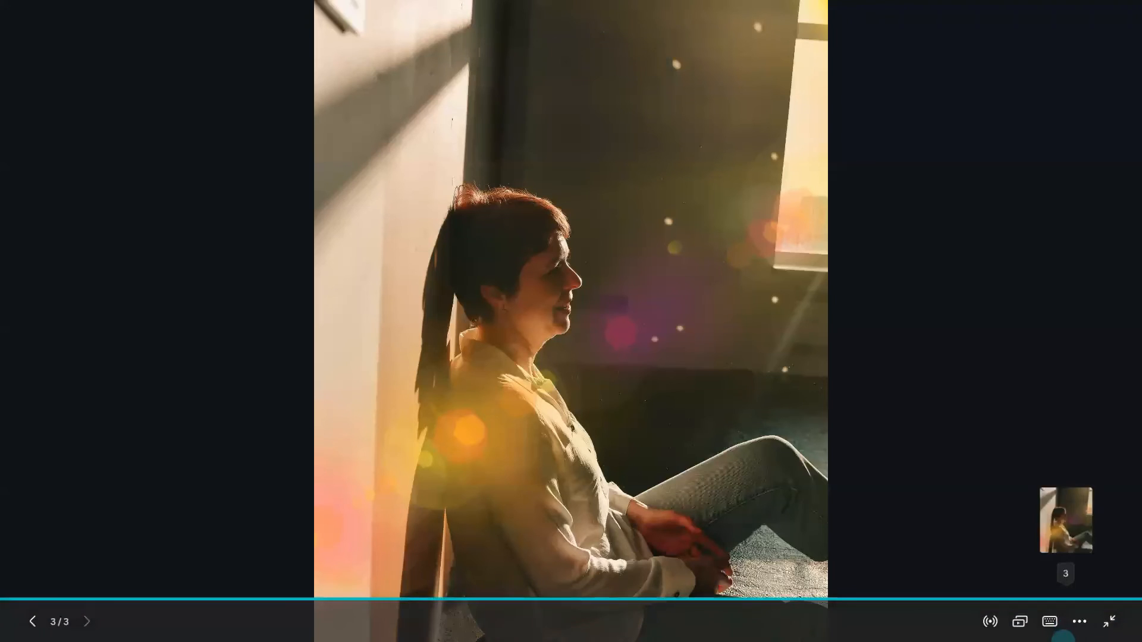
key(Escape)
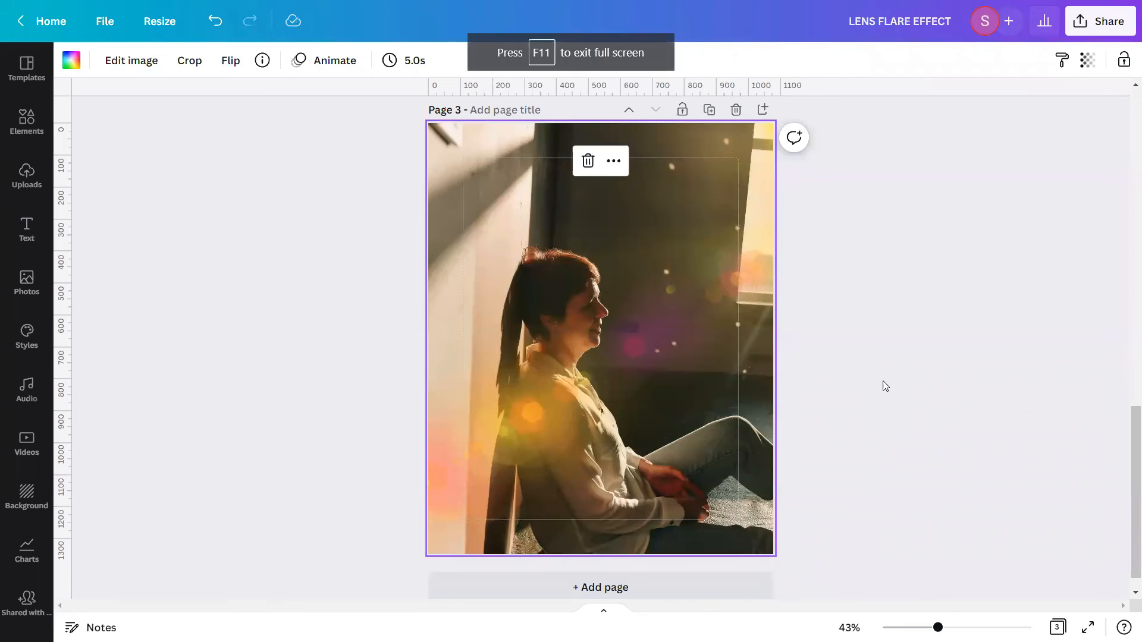
Step: Present the design in full screen from page 2 and advance to page 3
scroll(884, 385, up, 6)
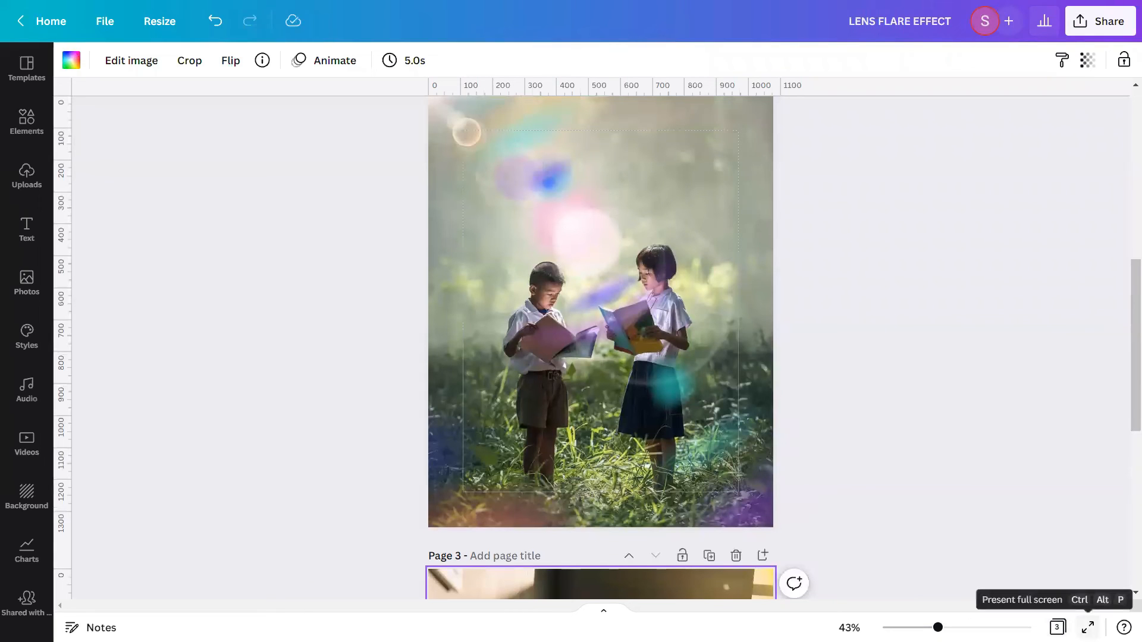
click(1088, 627)
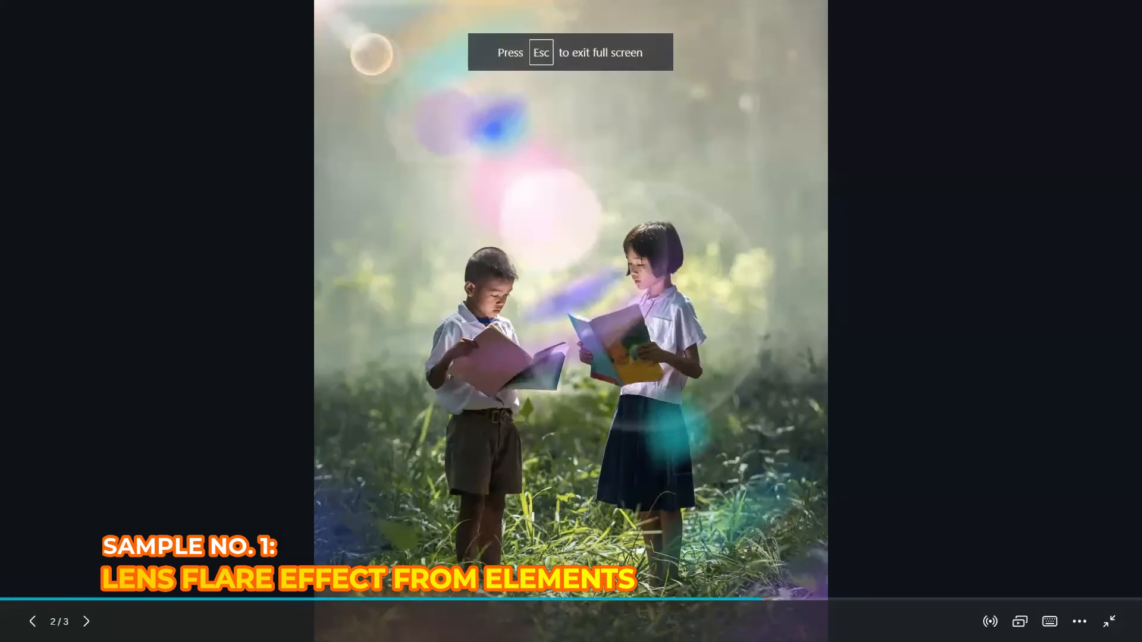
key(Right)
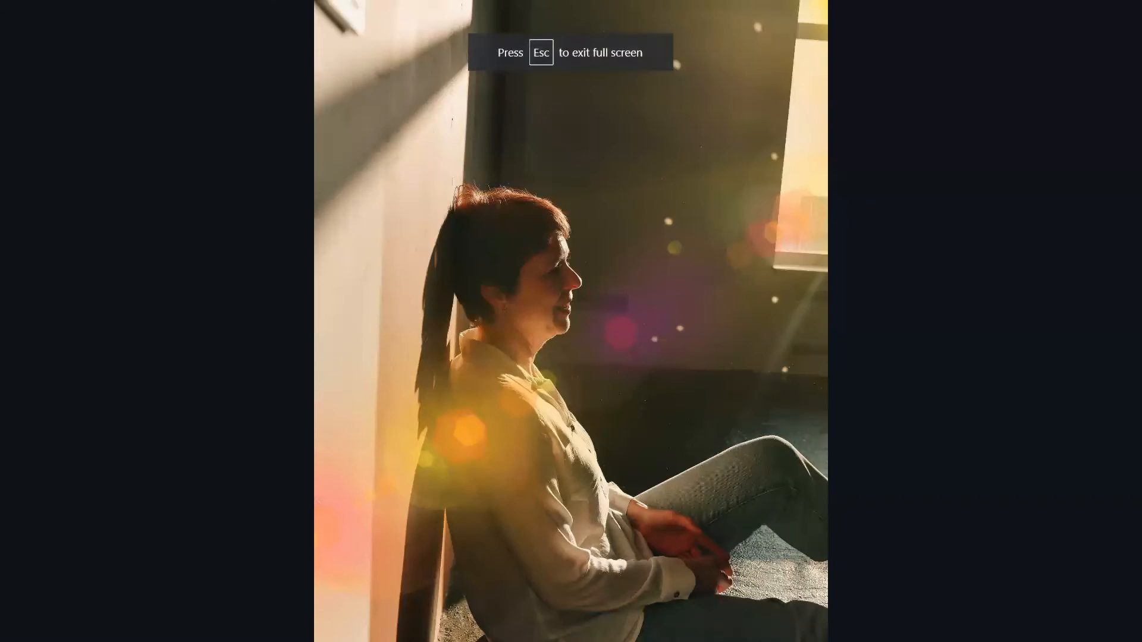